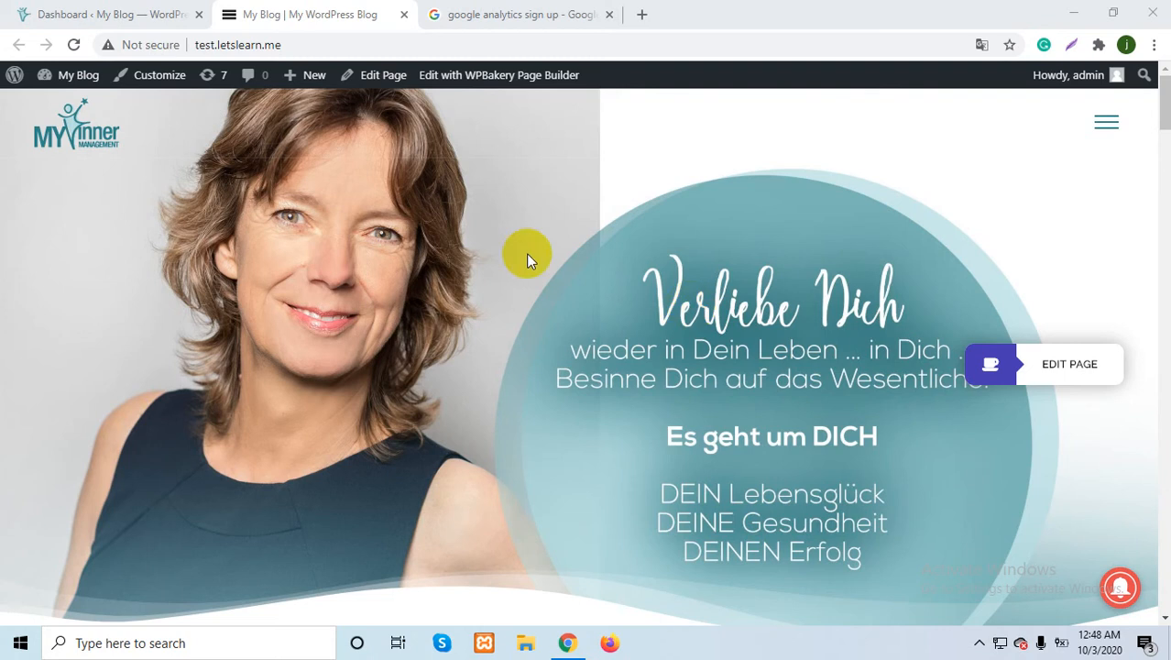
Step: Look through the WordPress site's home page that is to be tracked, from the hero banner to the logo section
left_click(528, 9)
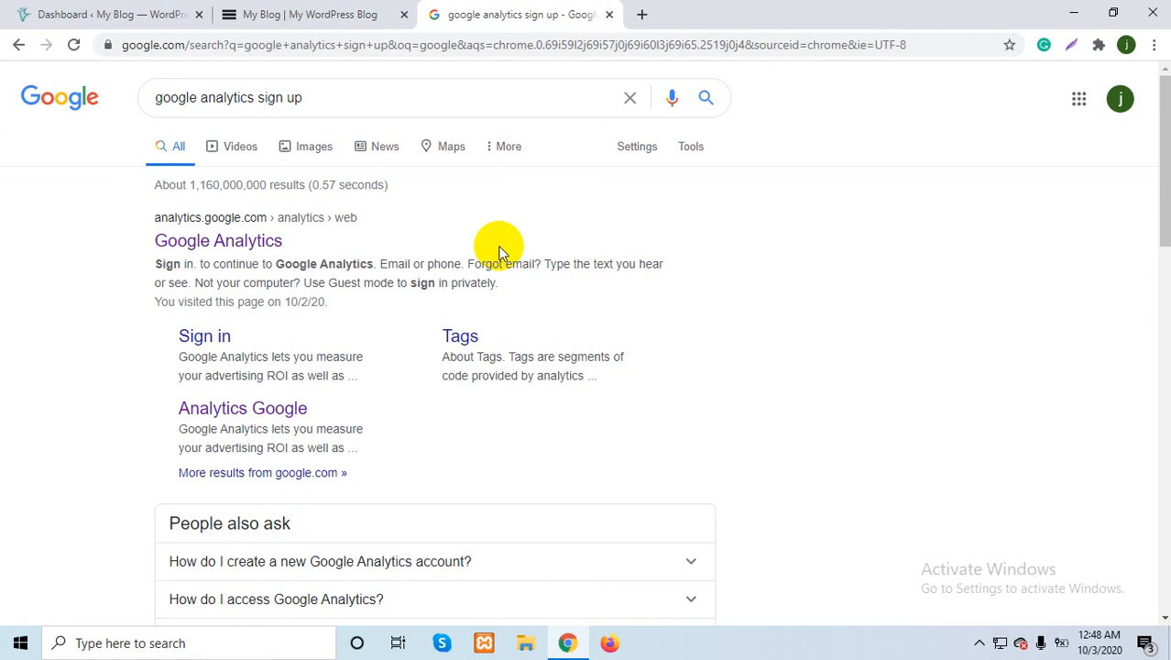
left_click(275, 14)
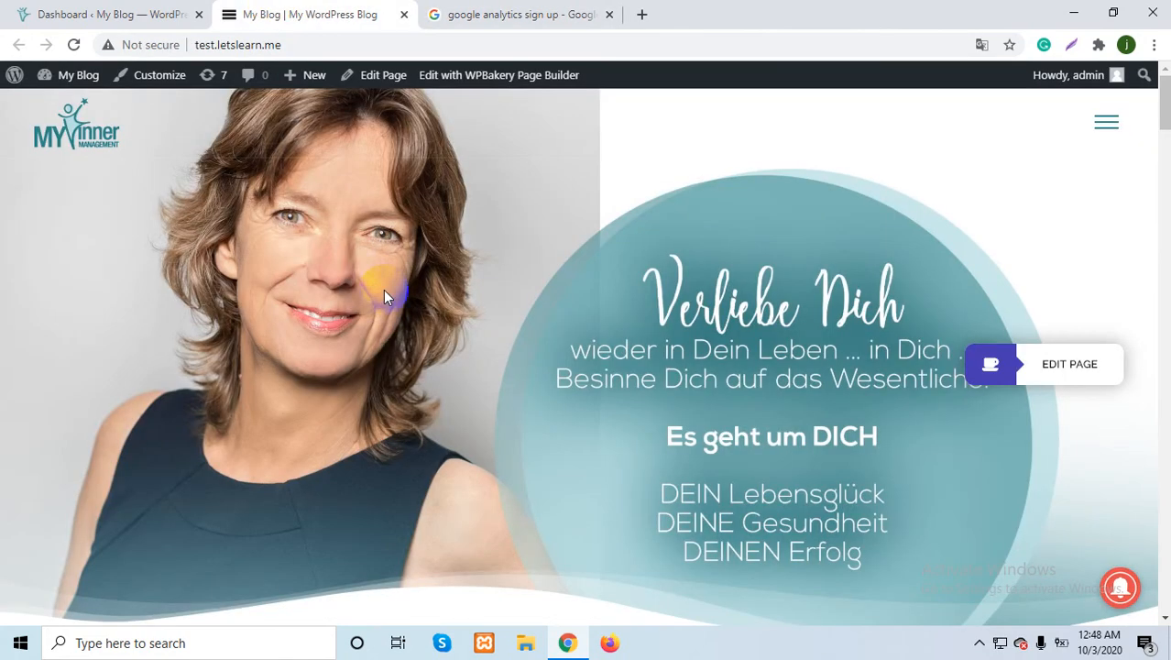
scroll(384, 293, "down", 10)
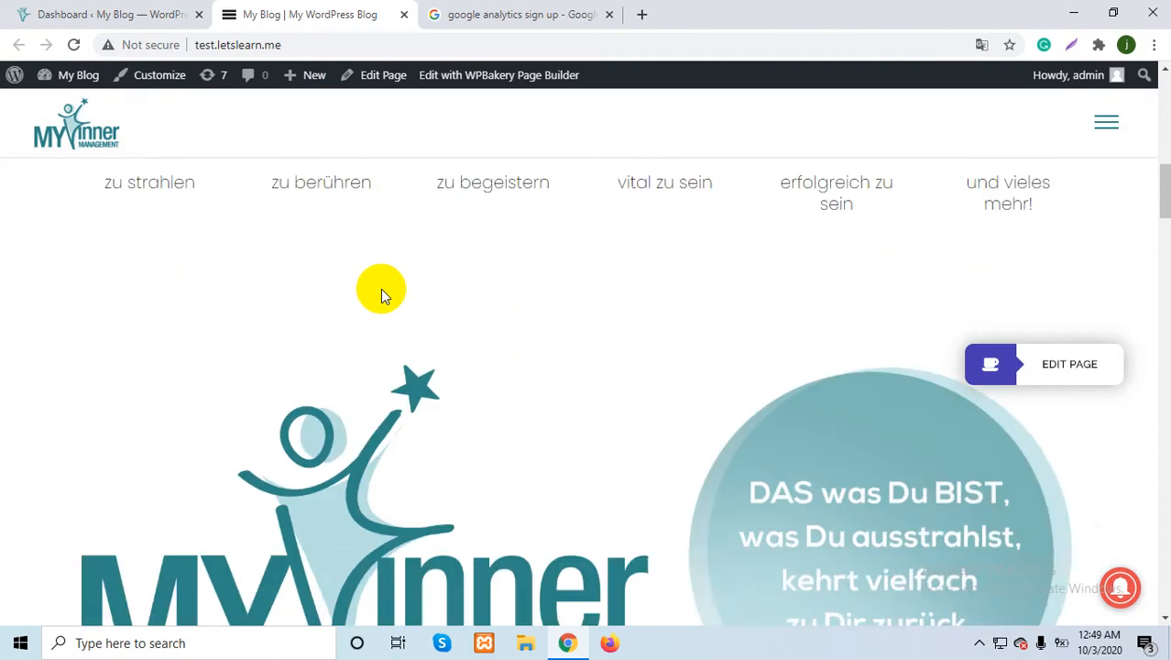
scroll(380, 289, "down", 8)
scroll(385, 279, "up", 8)
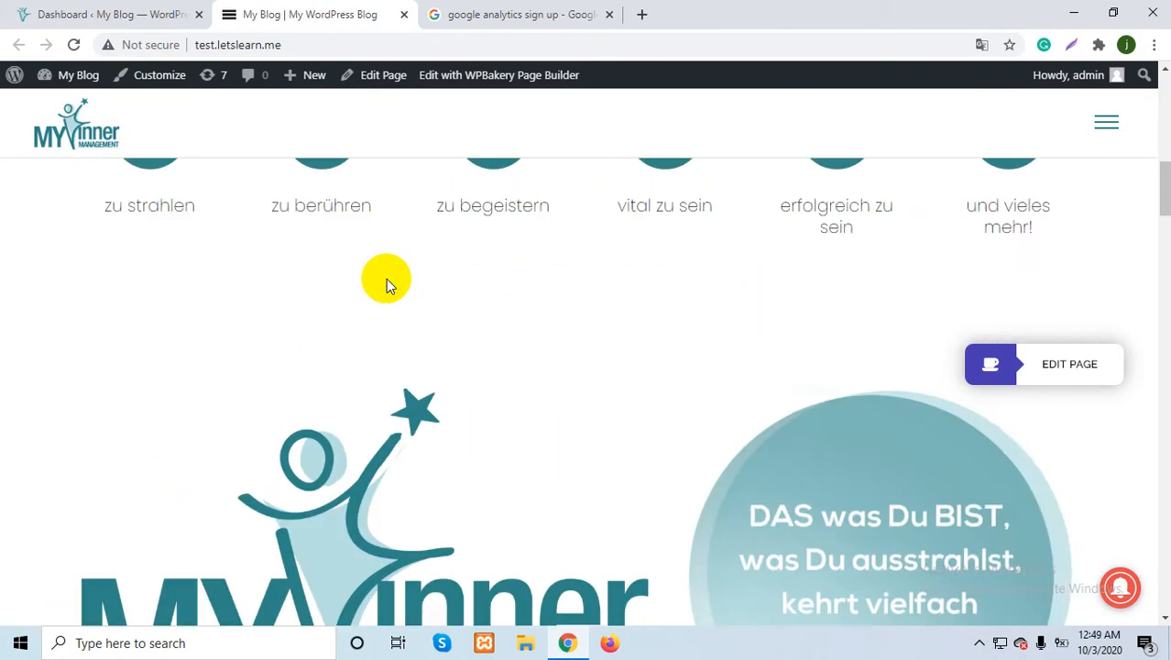
scroll(386, 279, "up", 6)
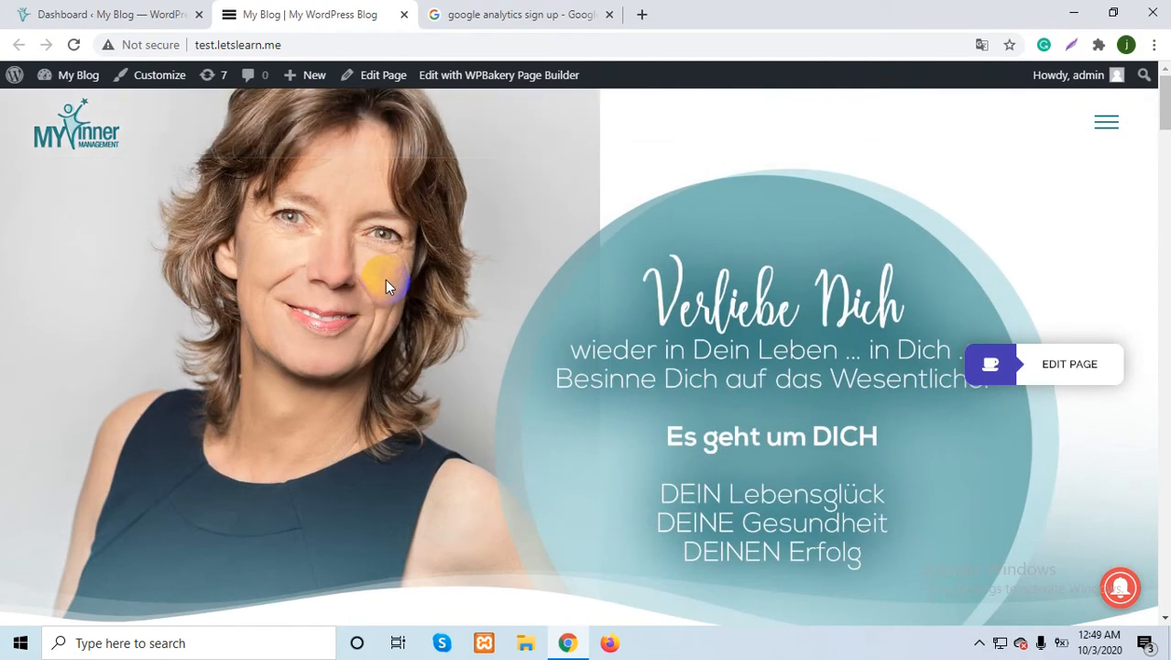
scroll(382, 339, "down", 5)
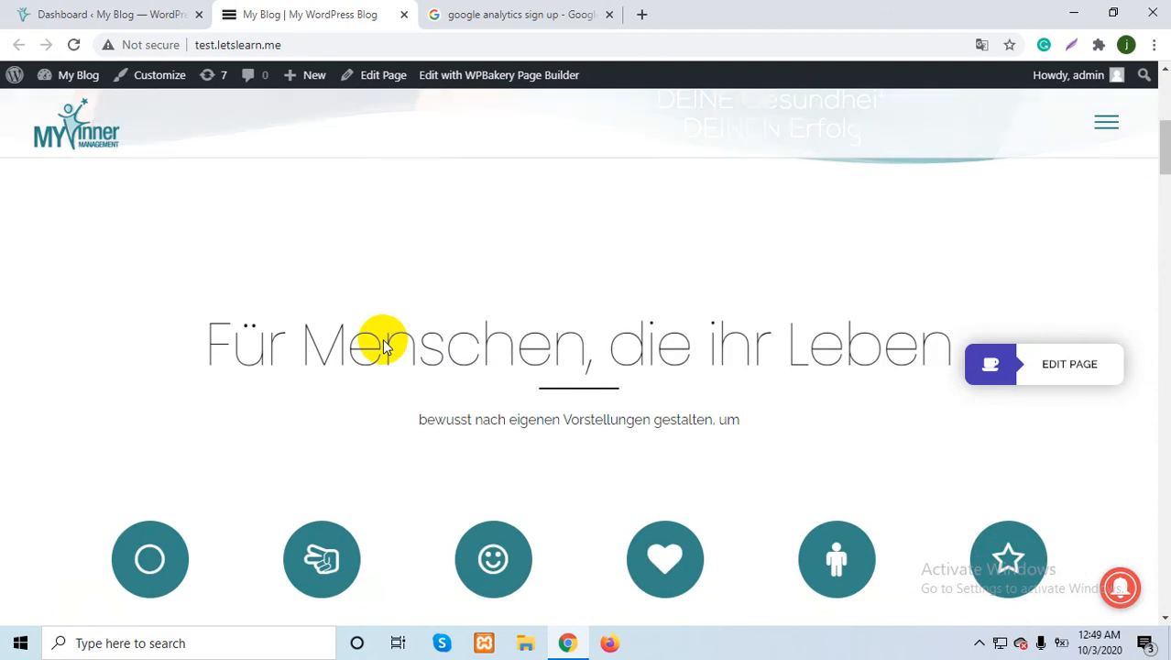
scroll(382, 339, "down", 4)
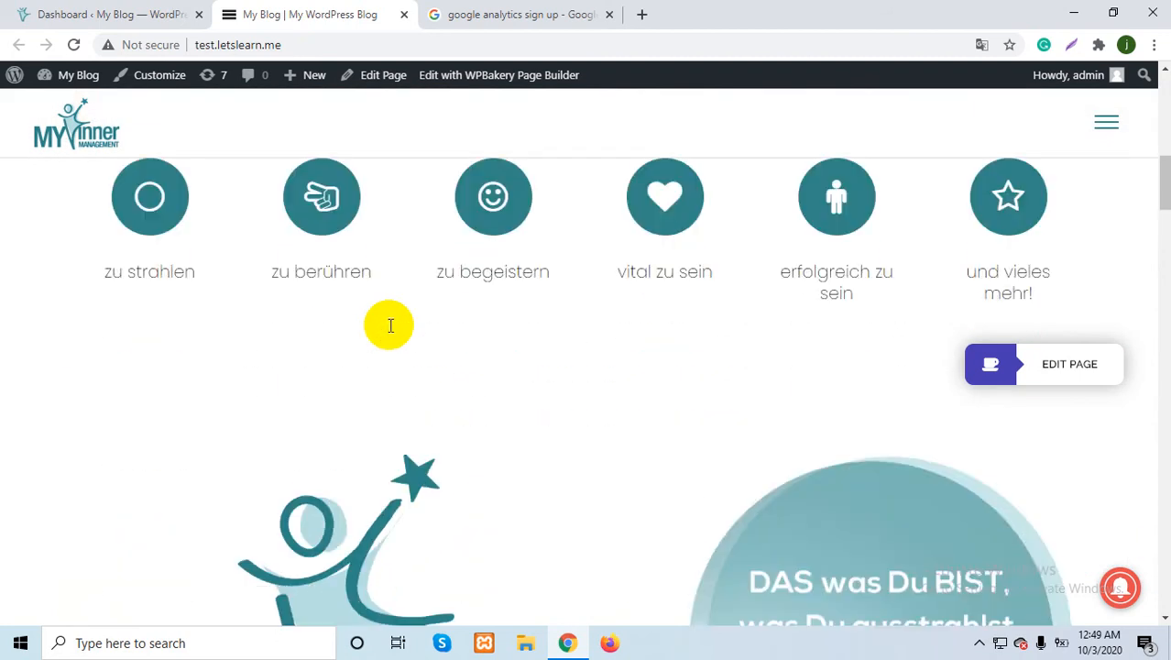
scroll(389, 326, "up", 9)
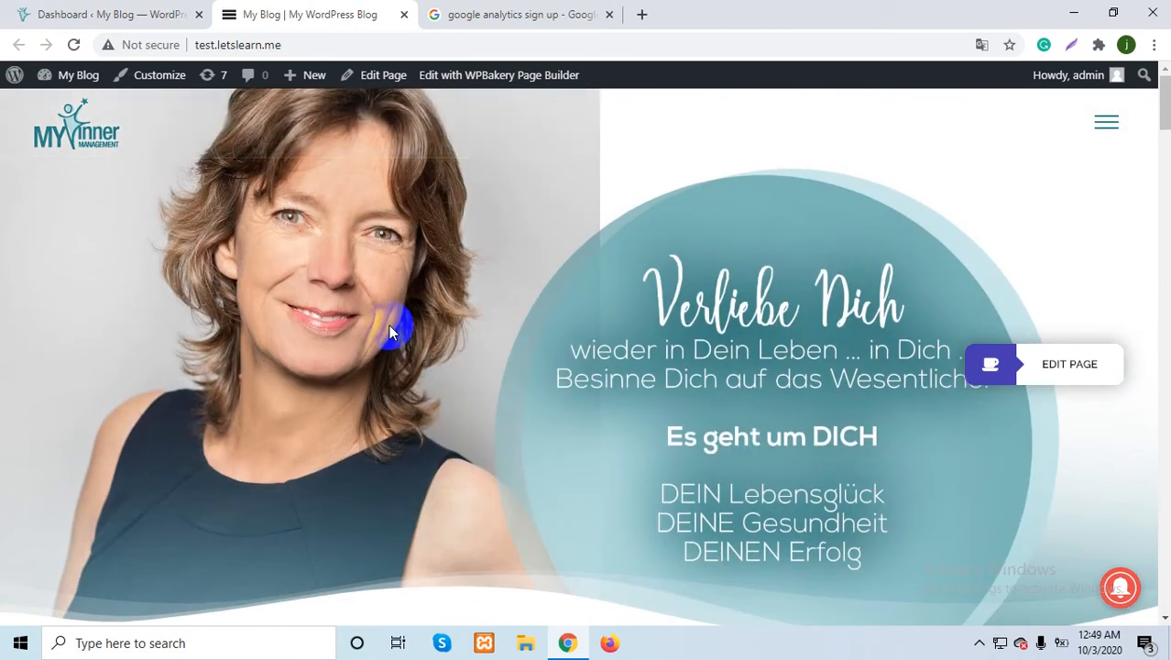
Step: Open Google Analytics from the "google analytics sign up" search results and look over its Home overview
left_click(506, 9)
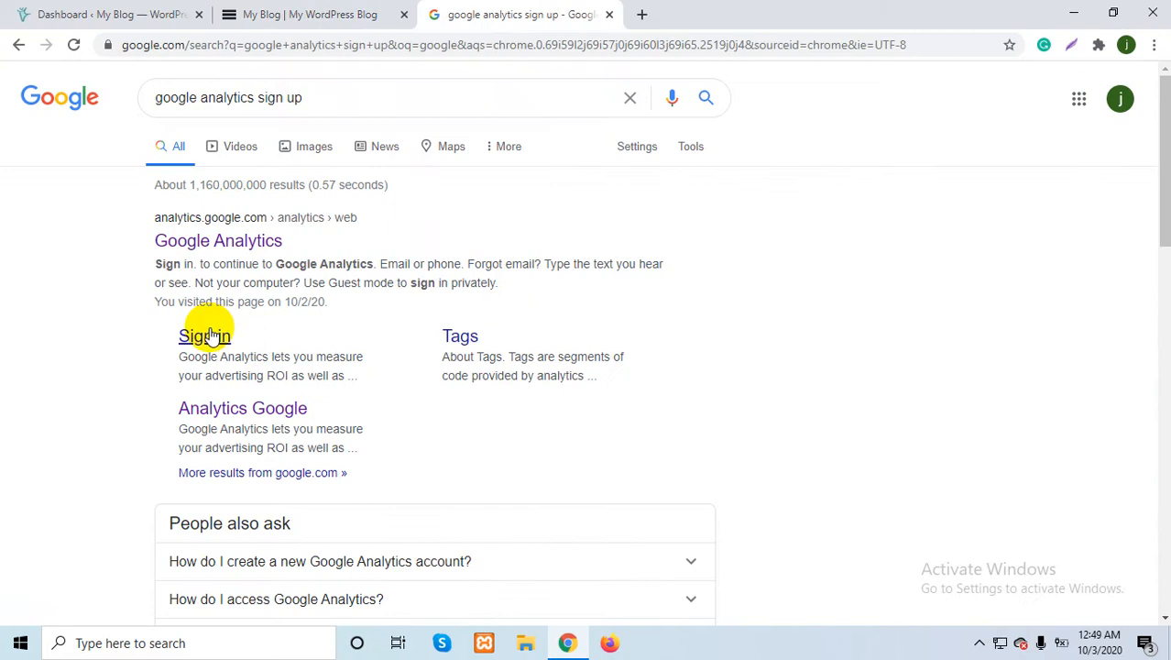
left_click(217, 246)
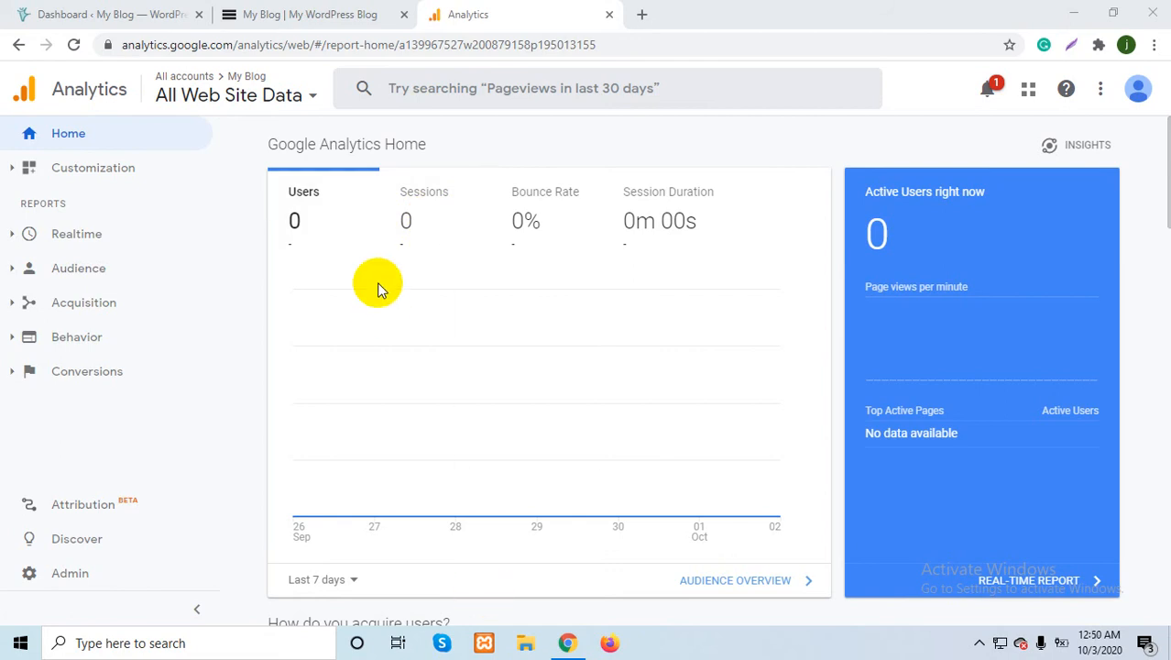
scroll(428, 347, "down", 3)
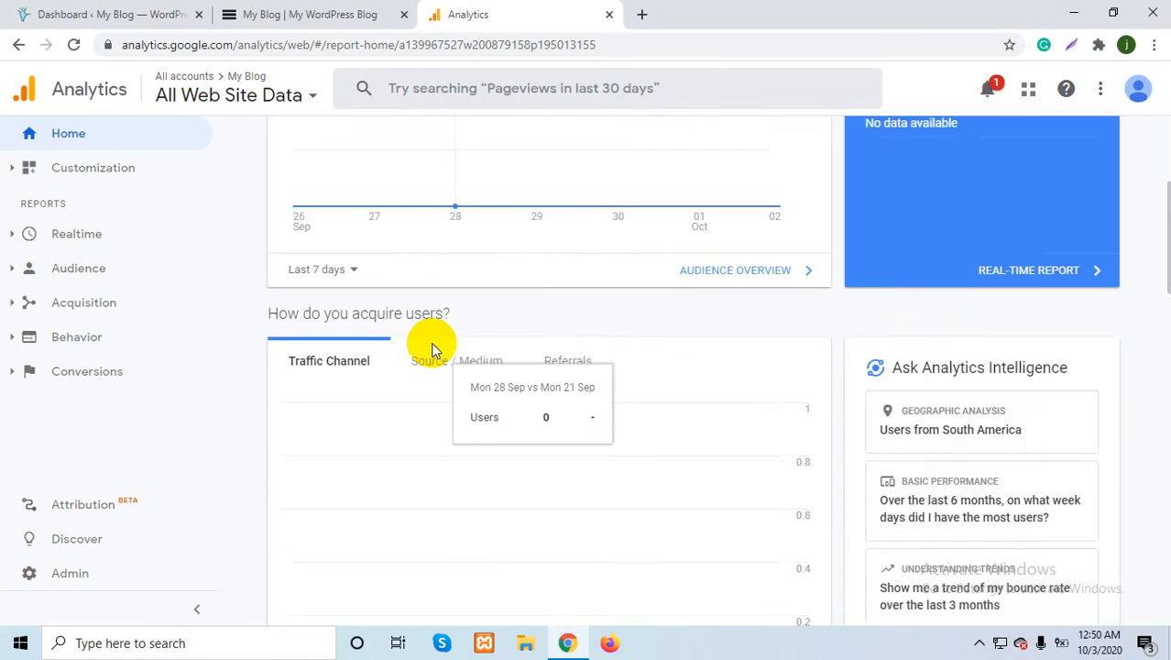
scroll(434, 349, "up", 3)
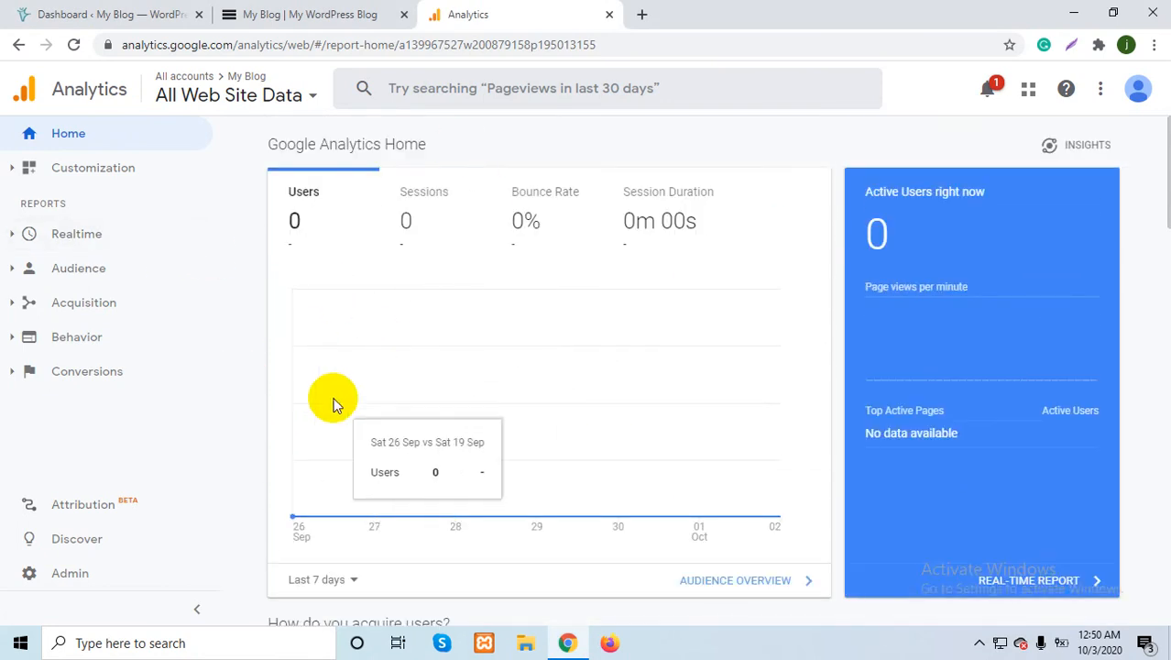
scroll(329, 405, "down", 4)
scroll(329, 405, "up", 4)
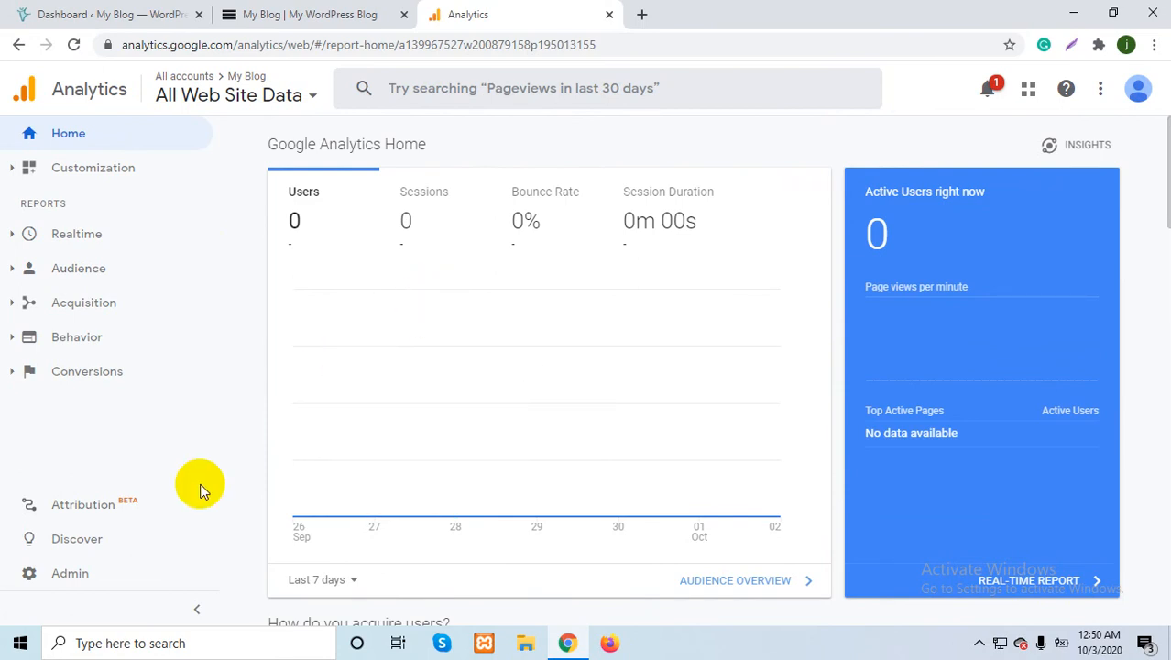
Step: Open the Analytics admin settings and start creating a new account
left_click(73, 572)
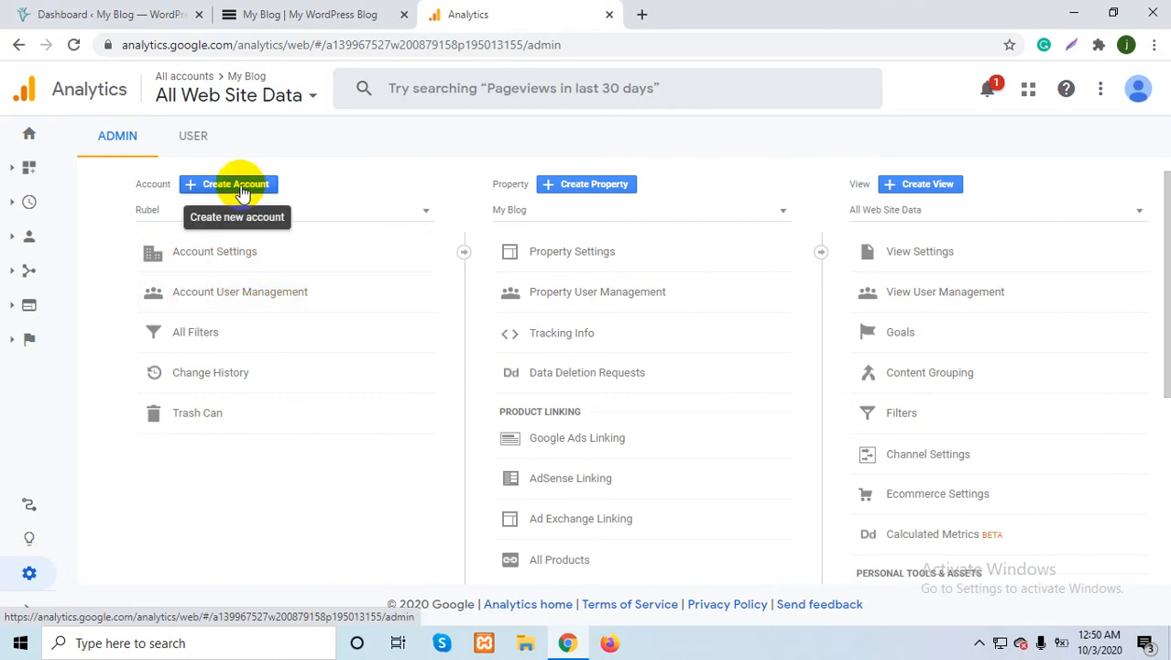
left_click(332, 9)
left_click(504, 9)
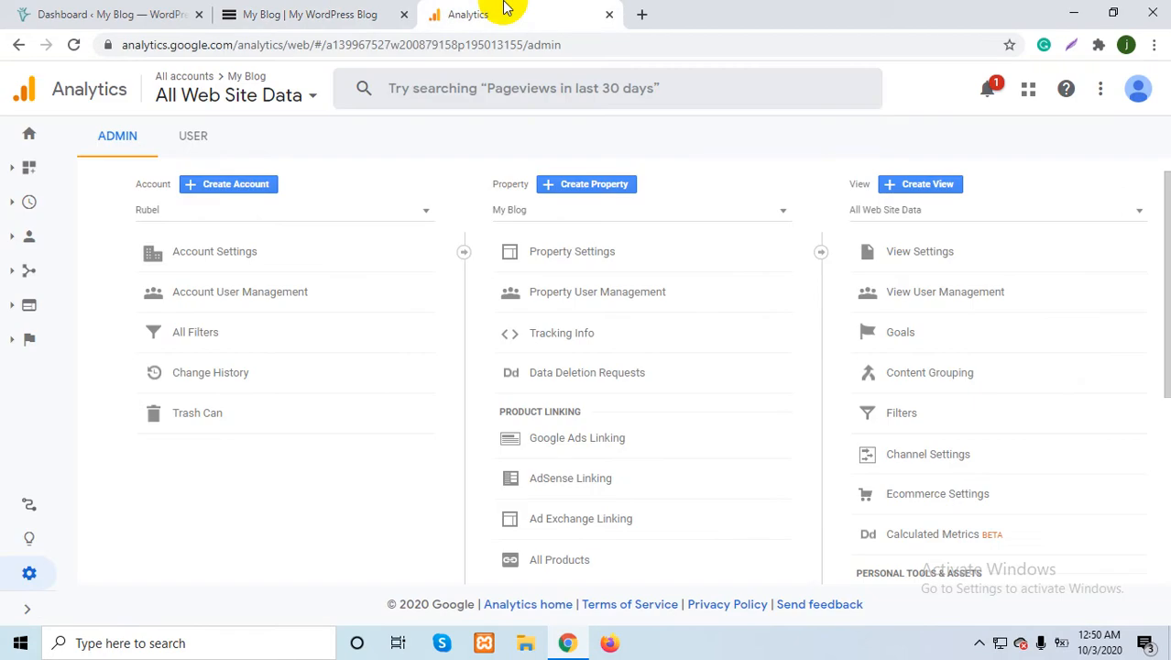
left_click(227, 184)
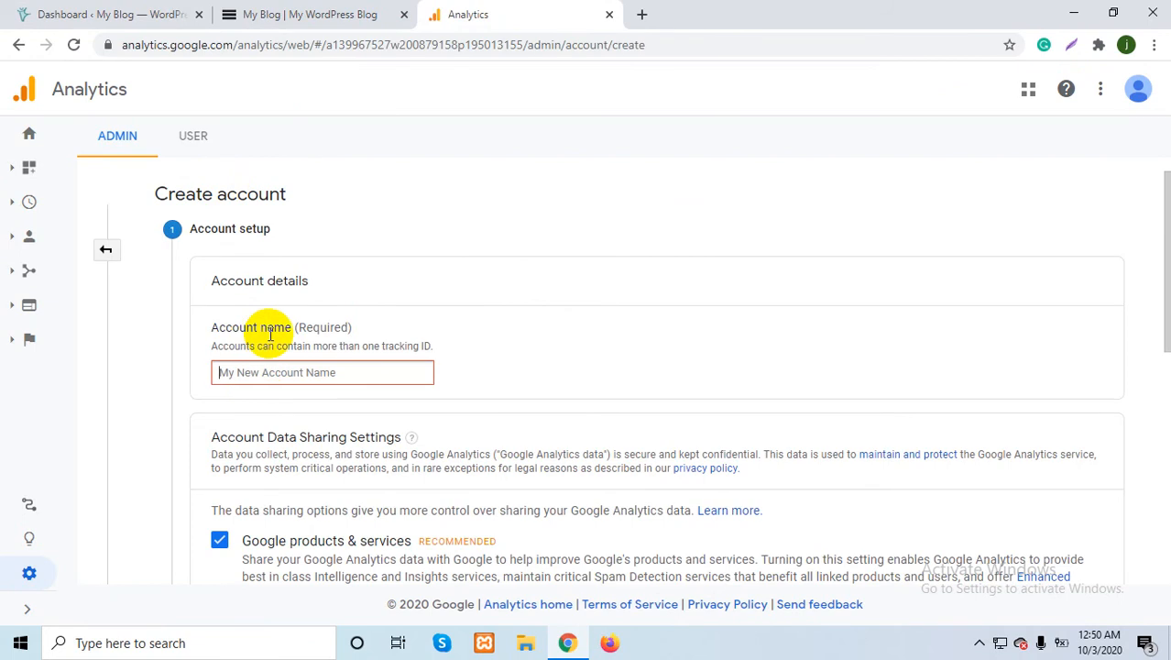
Step: Name the new account "my site" and continue with the default data sharing settings
left_click(309, 373)
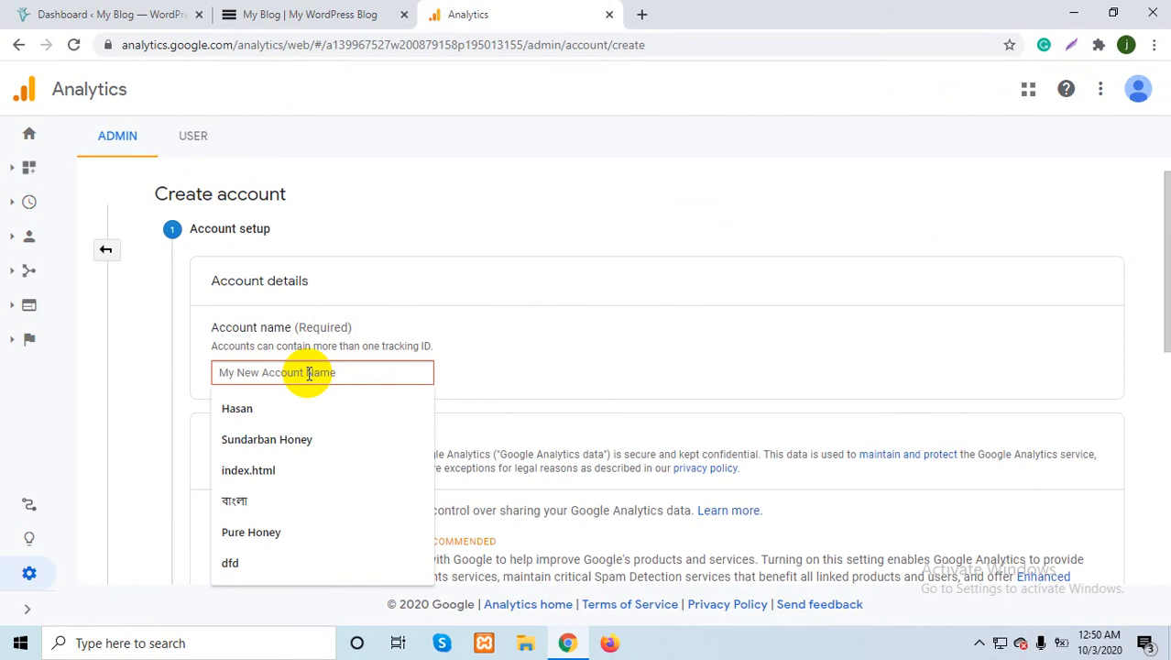
type("my sl")
type("te")
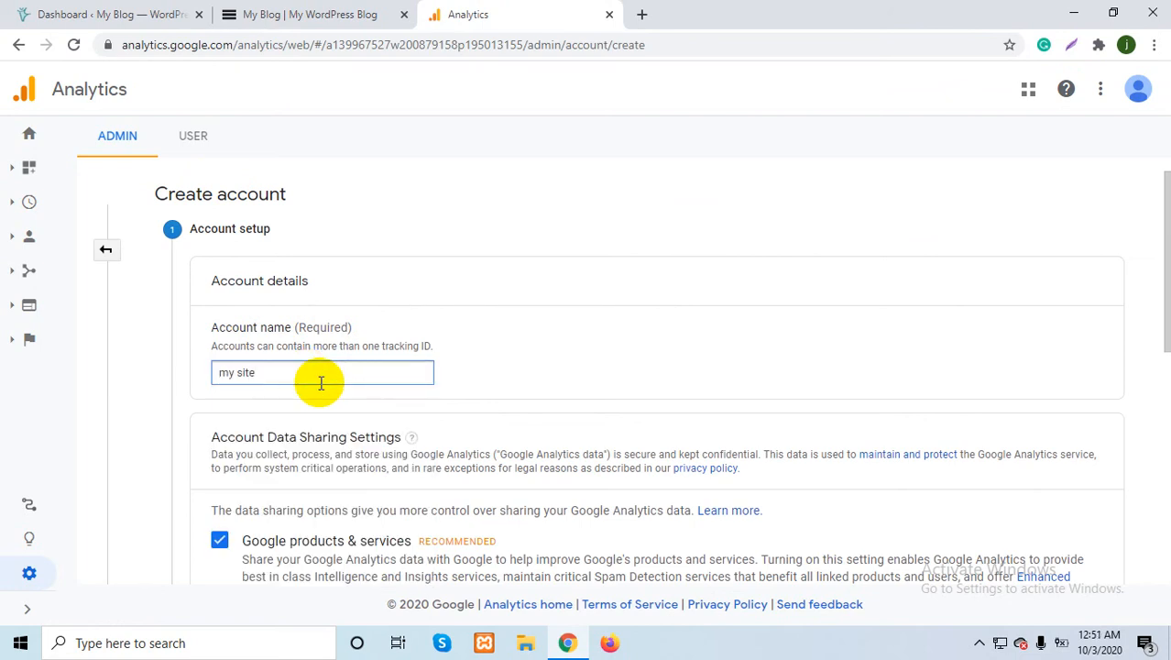
scroll(316, 386, "down", 10)
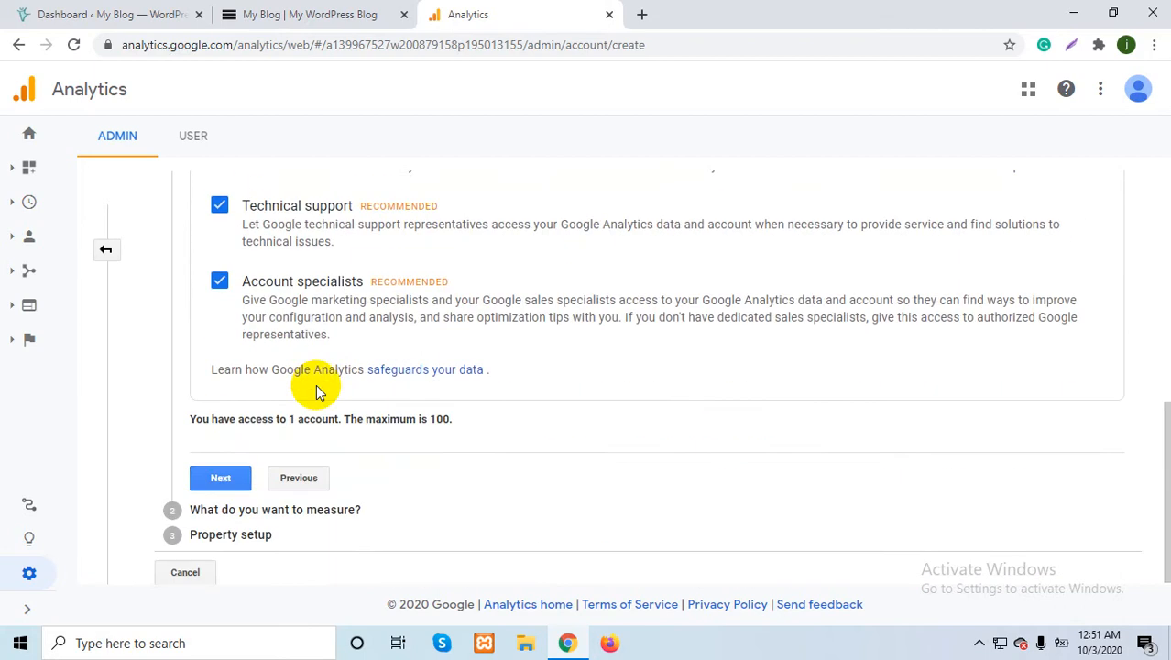
left_click(223, 477)
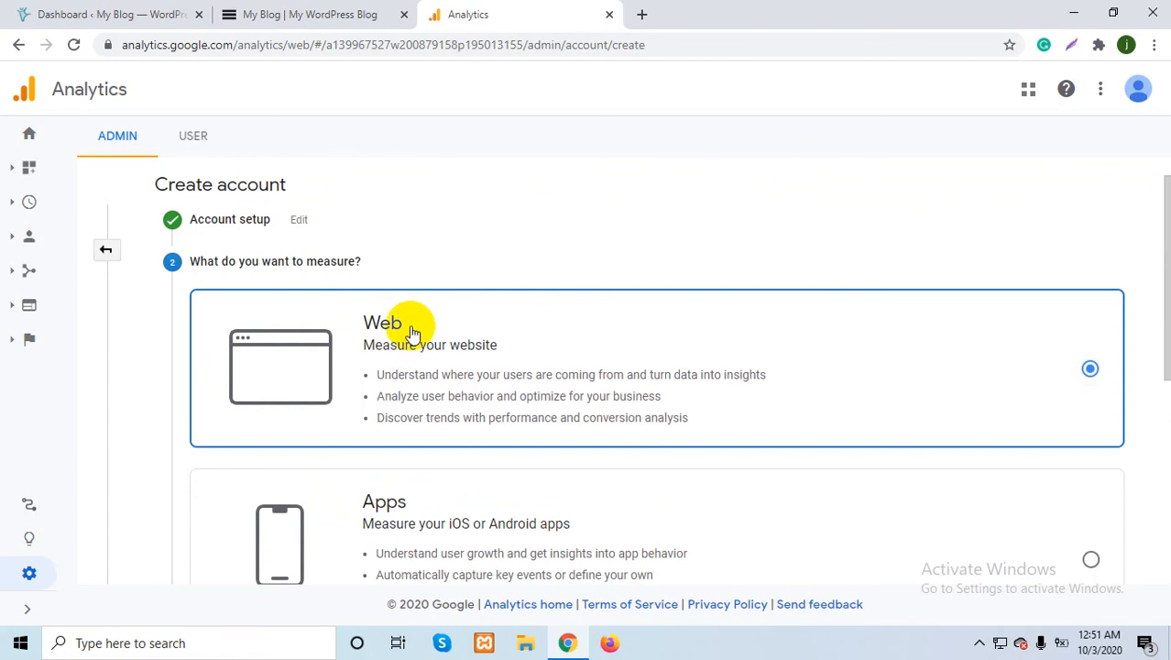
Step: Continue with Web as the measurement type and set the property's website name to "test name"
scroll(412, 325, "down", 5)
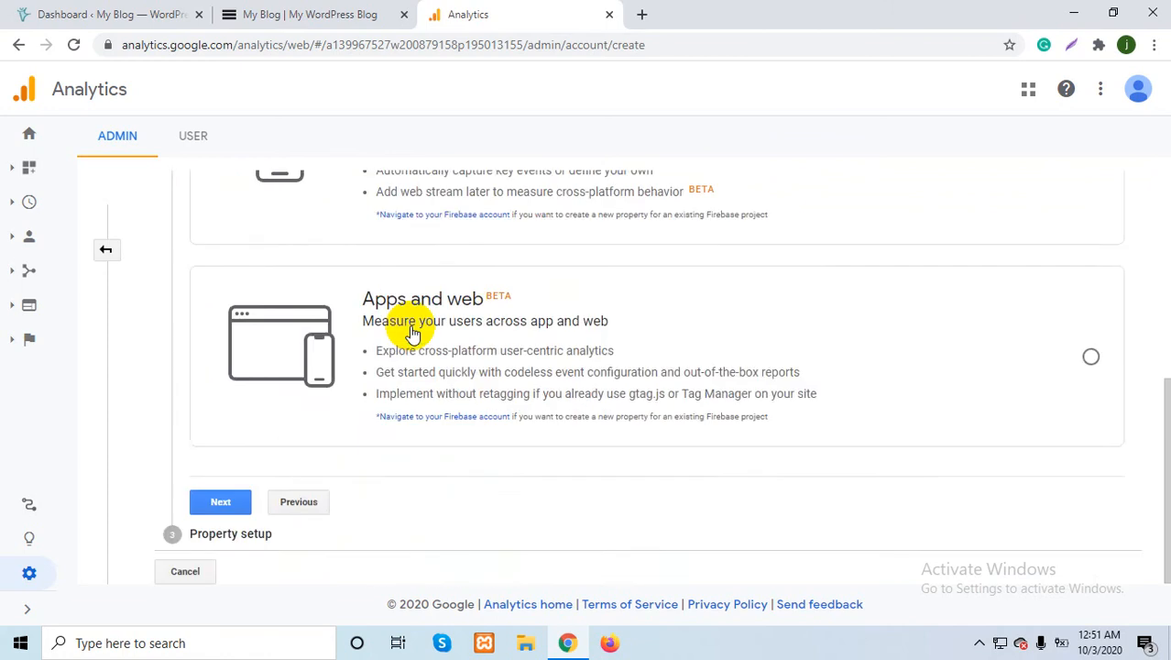
left_click(214, 508)
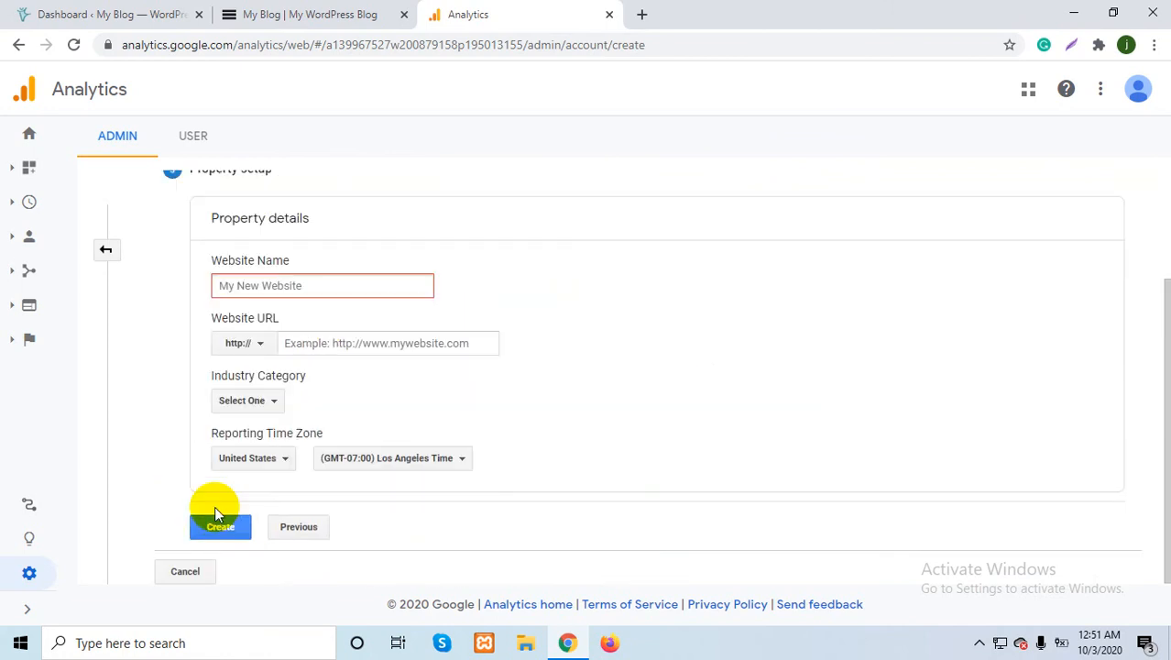
left_click(280, 284)
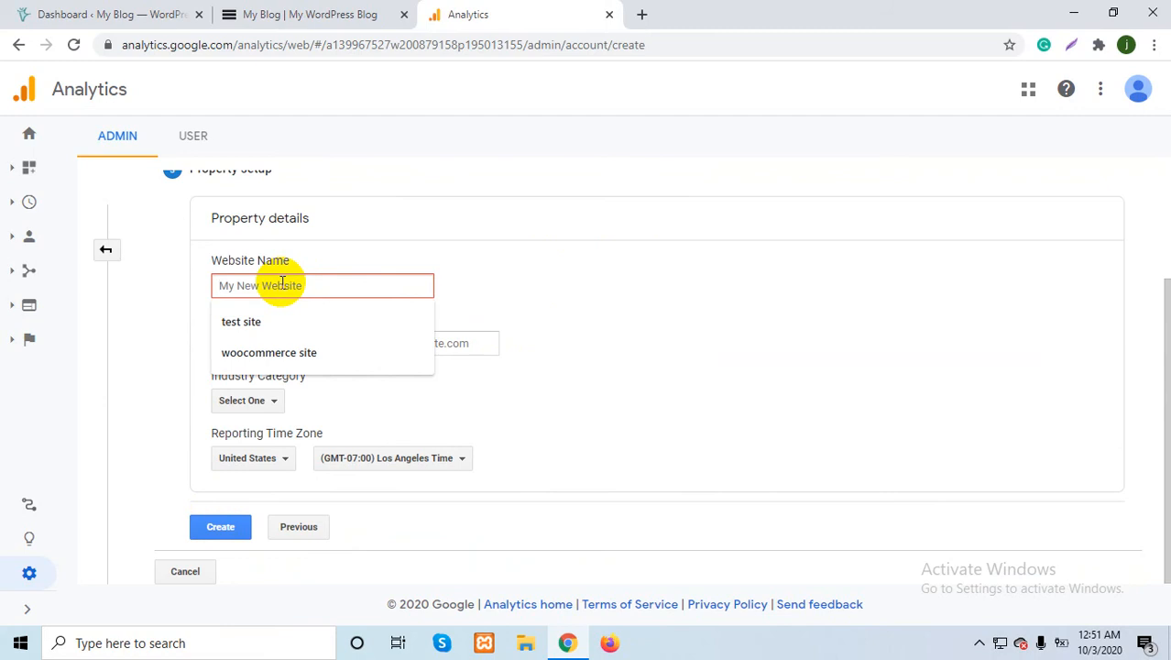
type("test m")
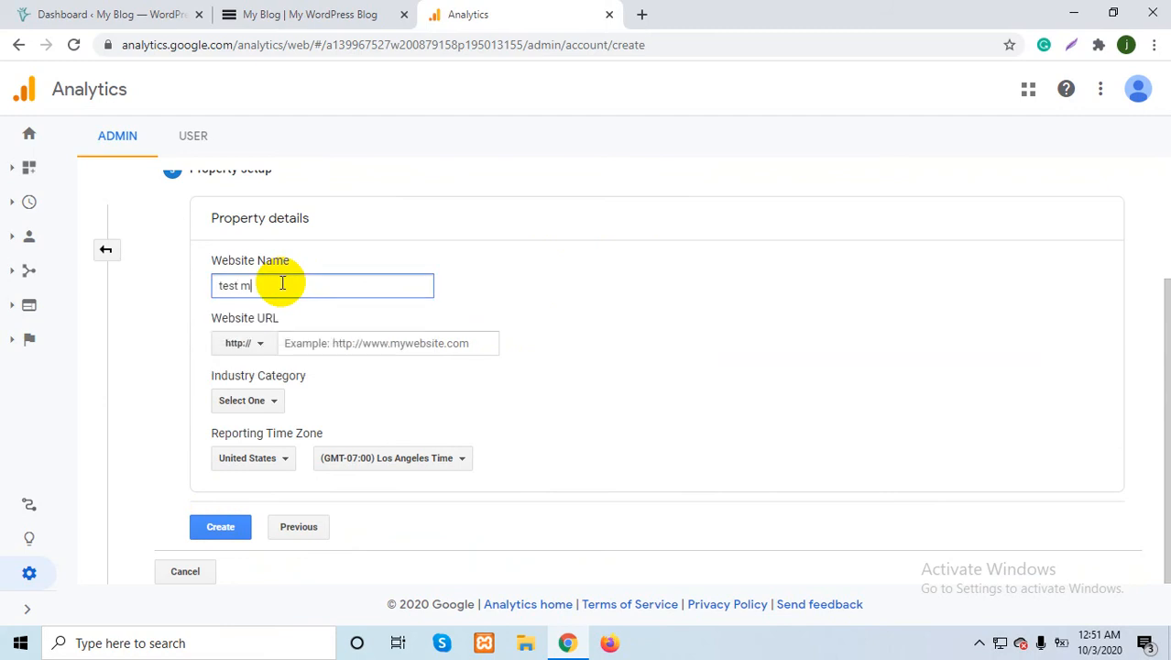
key("BackSpace")
type("name")
left_click(309, 13)
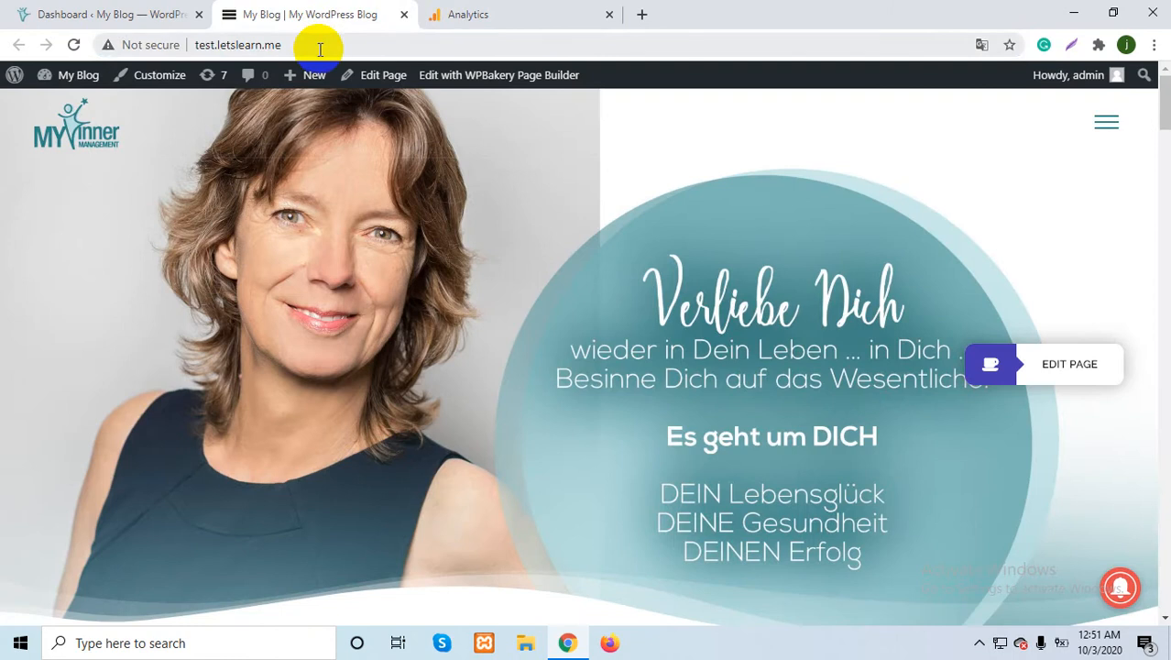
left_click(320, 50)
key("ctrl+c")
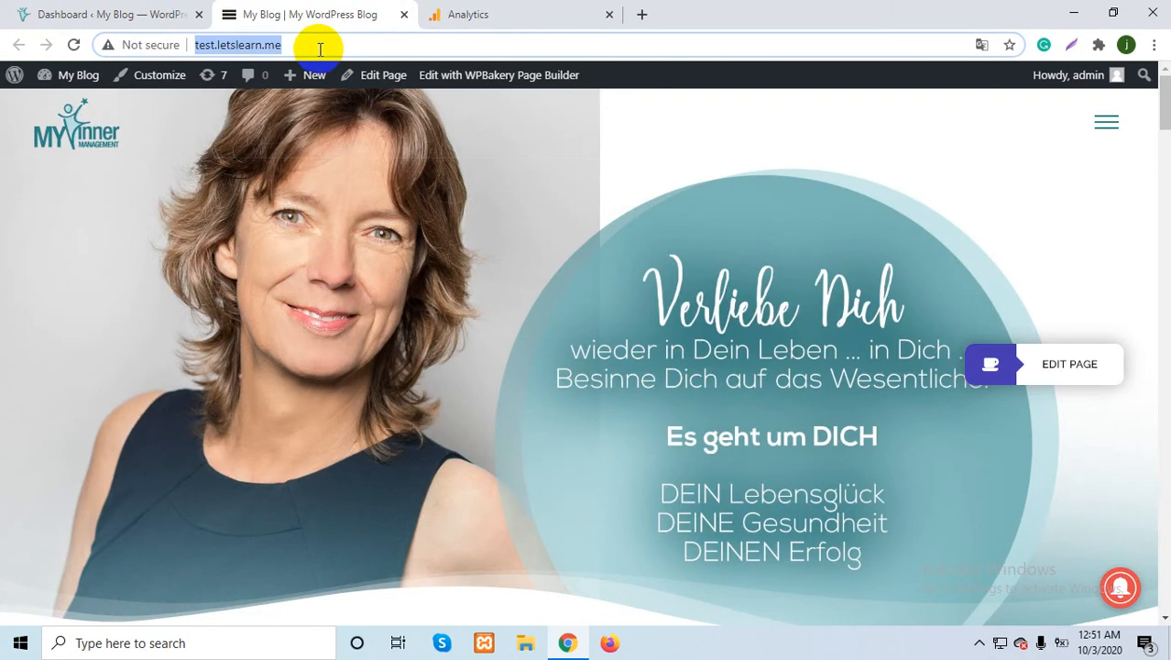
left_click(556, 11)
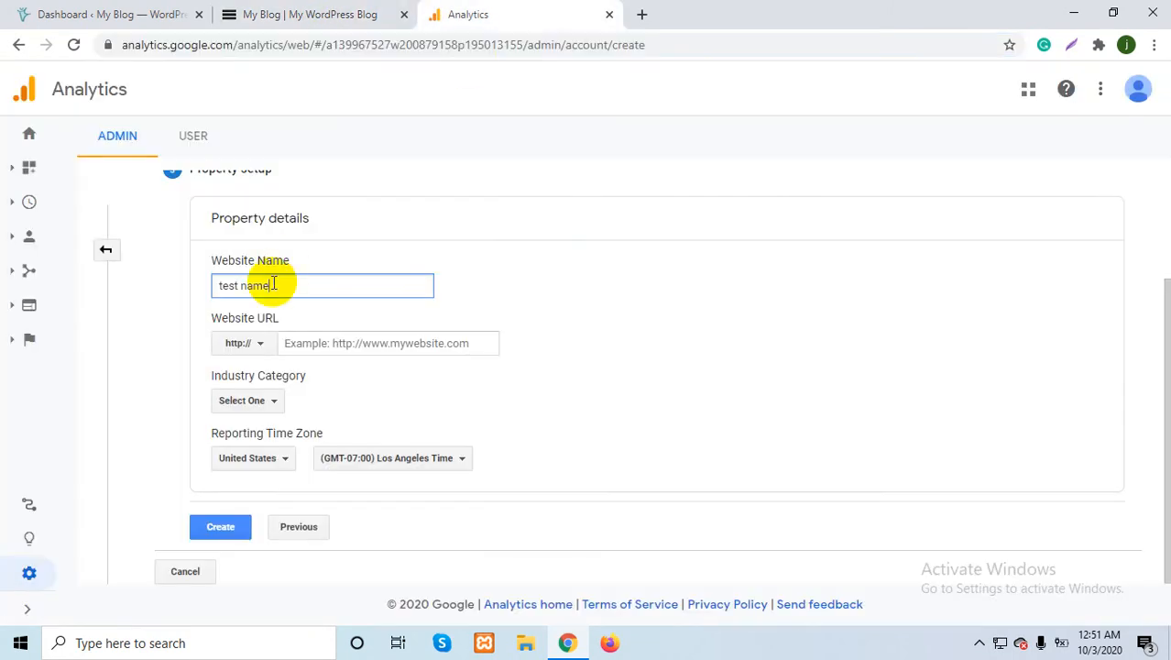
left_click(351, 343)
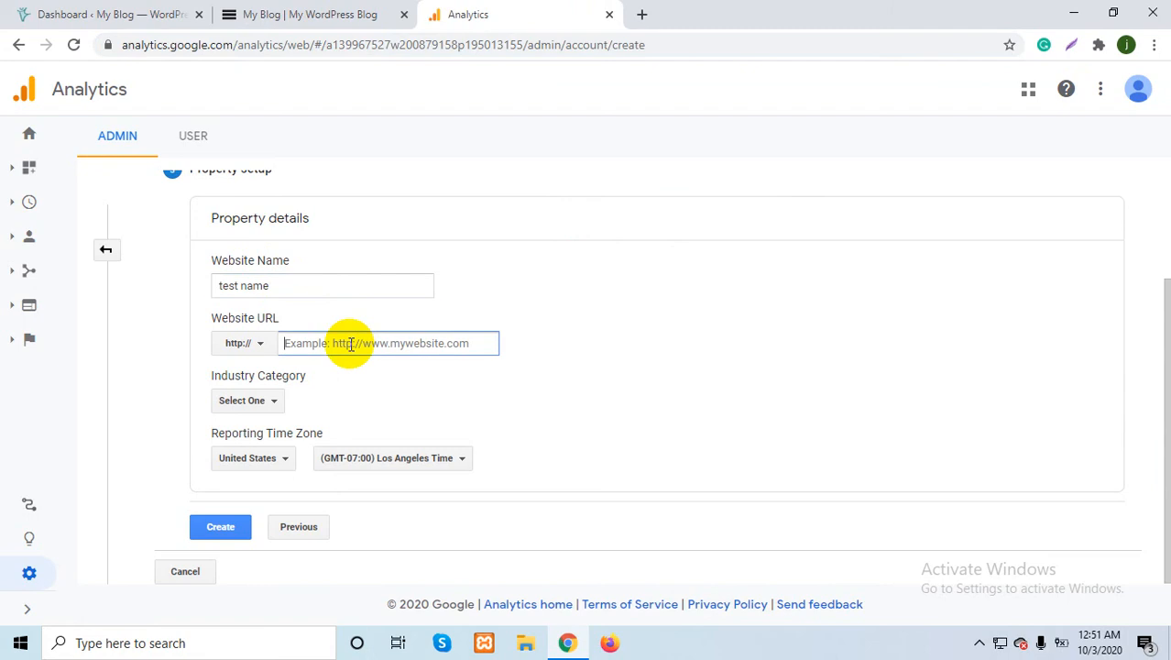
key("ctrl+v")
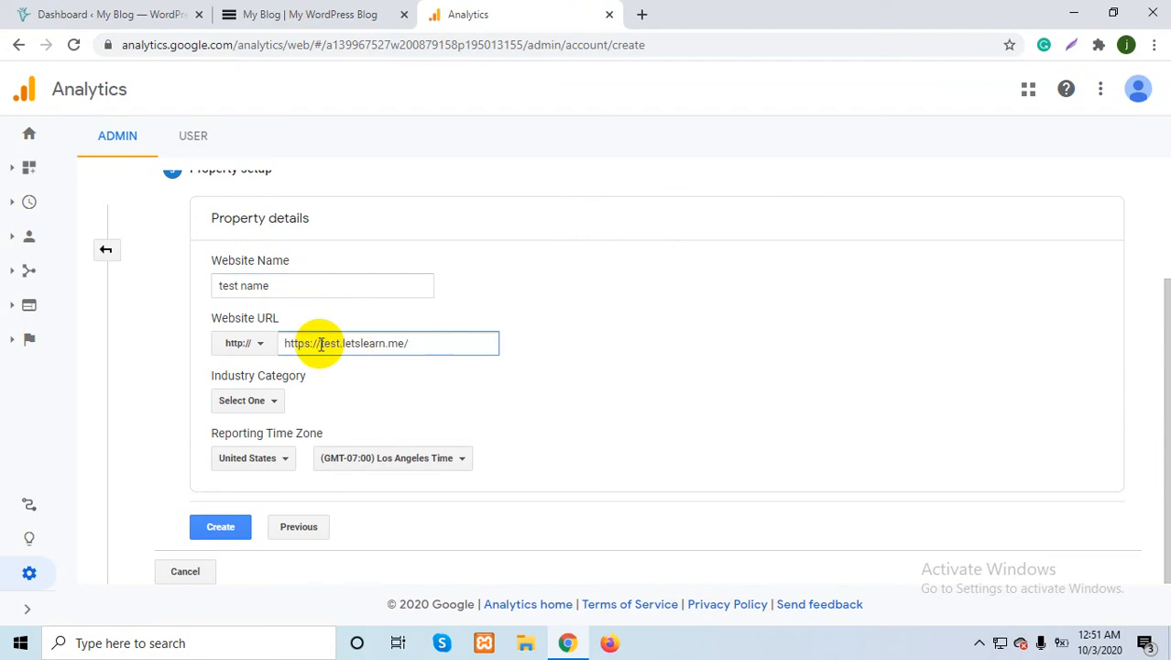
left_click(254, 356)
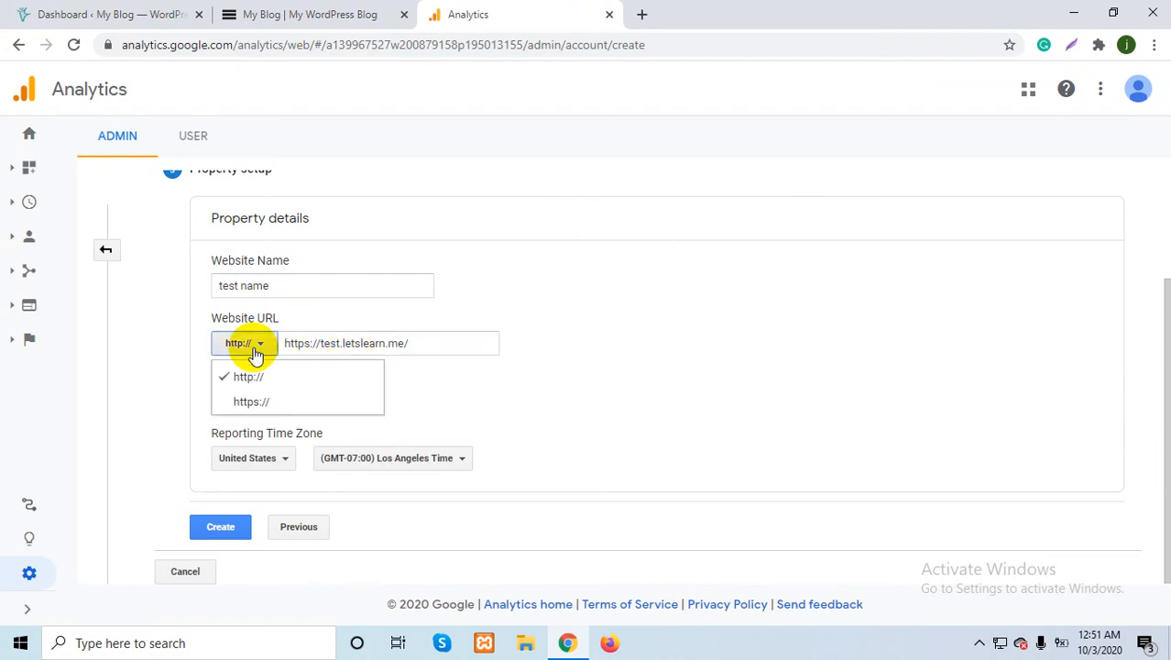
left_click(394, 13)
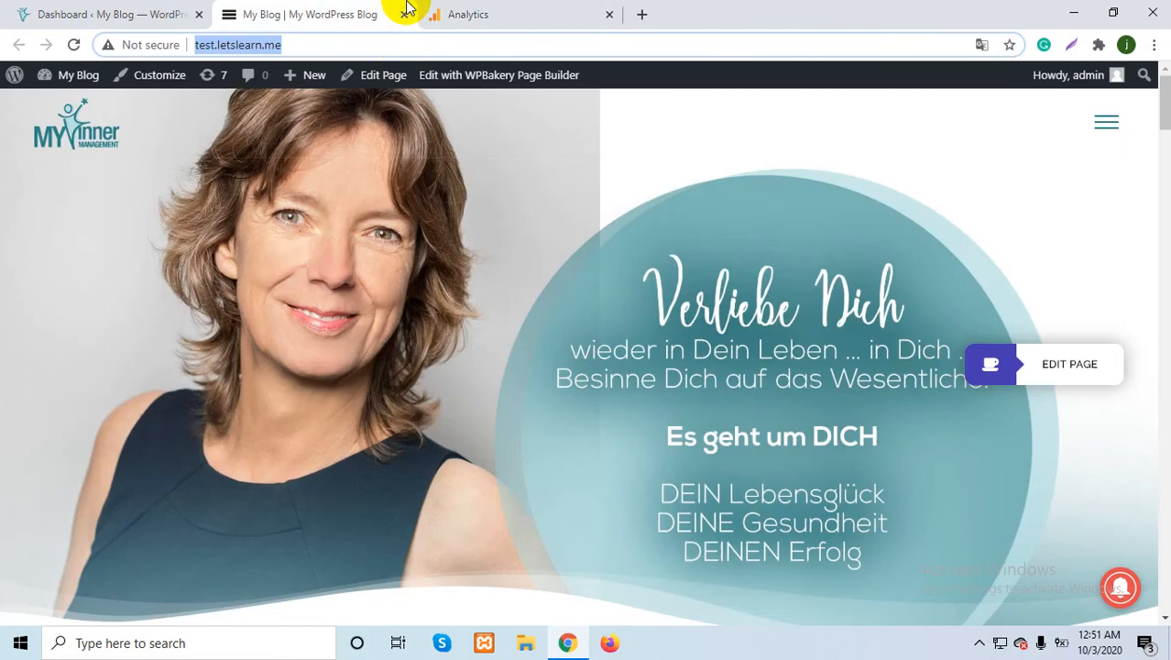
left_click(408, 50)
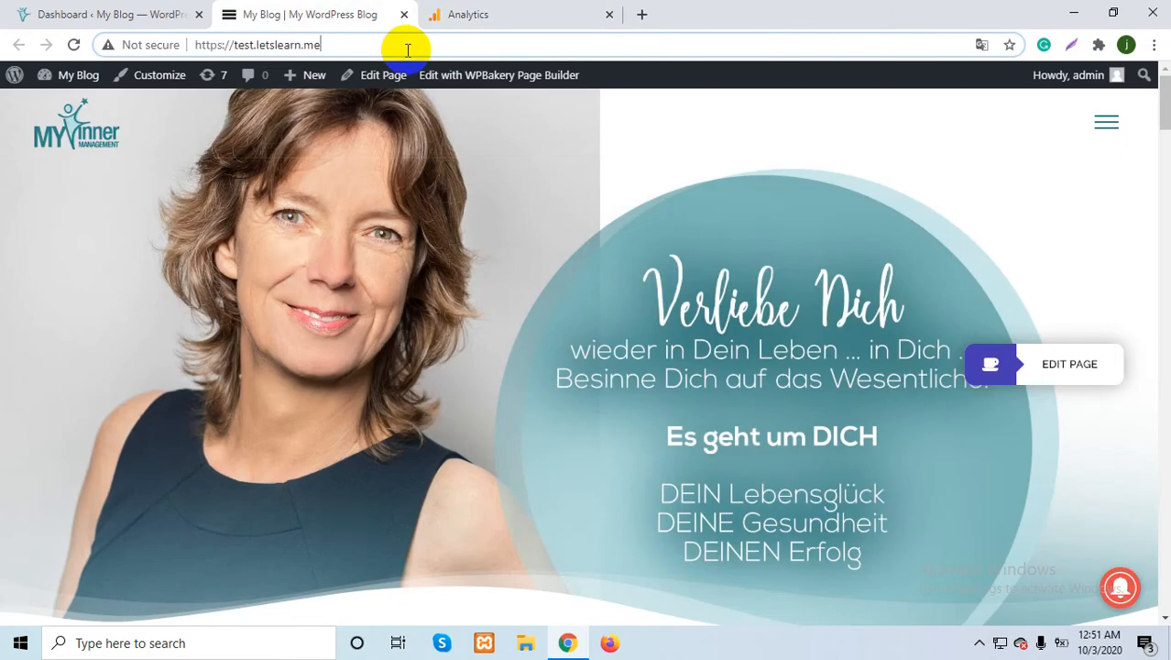
left_click(486, 9)
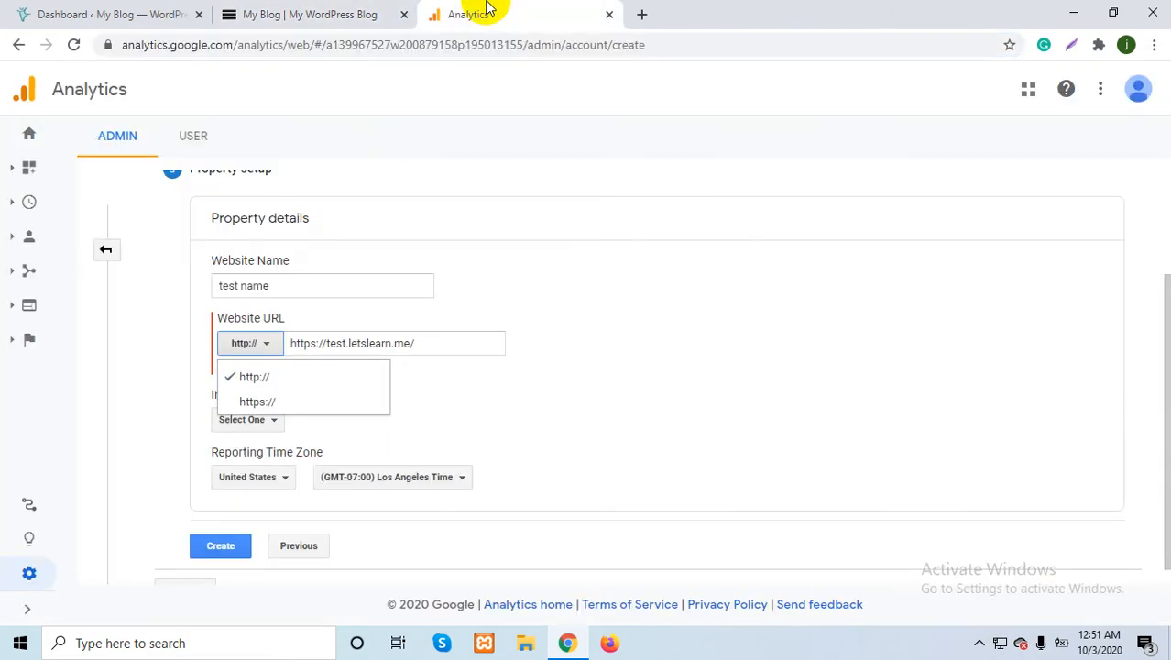
left_click(256, 402)
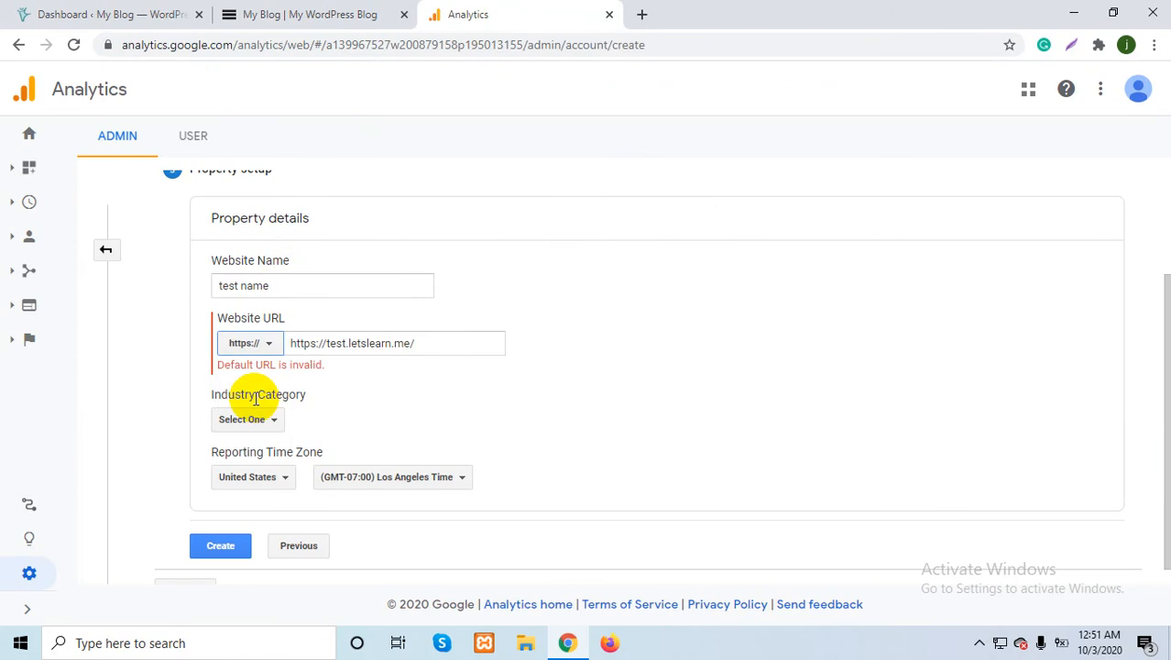
left_click(326, 343)
key("BackSpace")
key("BackSpace")
key("BackSpace")
key("BackSpace")
key("BackSpace")
key("BackSpace")
key("BackSpace")
key("BackSpace")
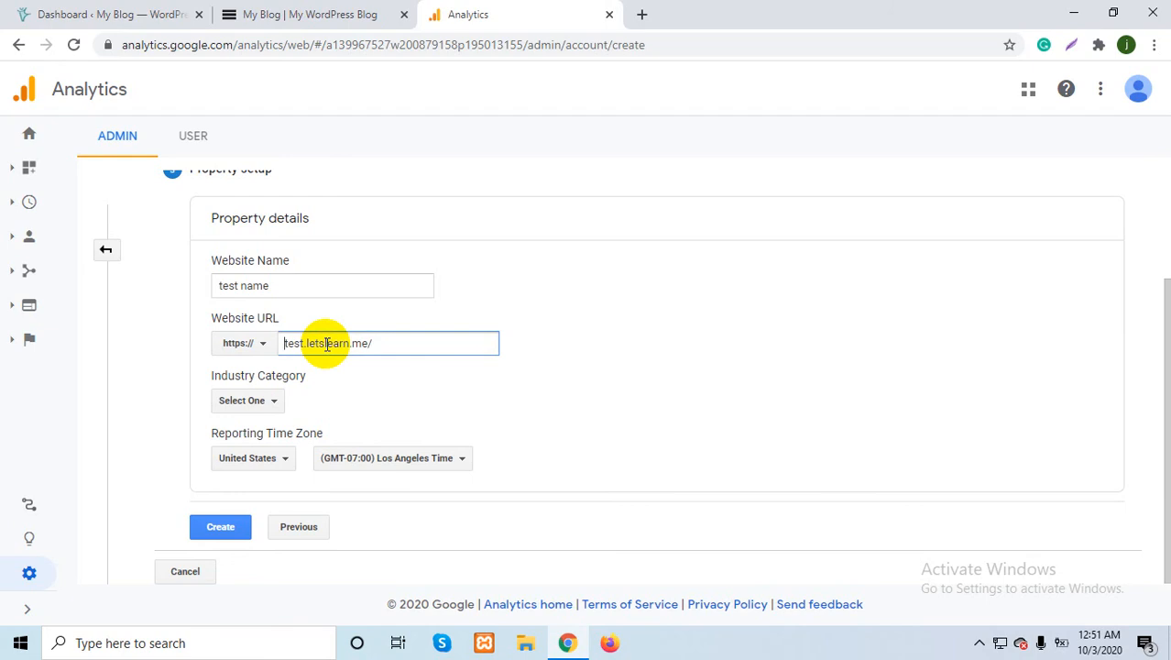
Step: Set the property's industry category to Automotive and create the property
left_click(372, 404)
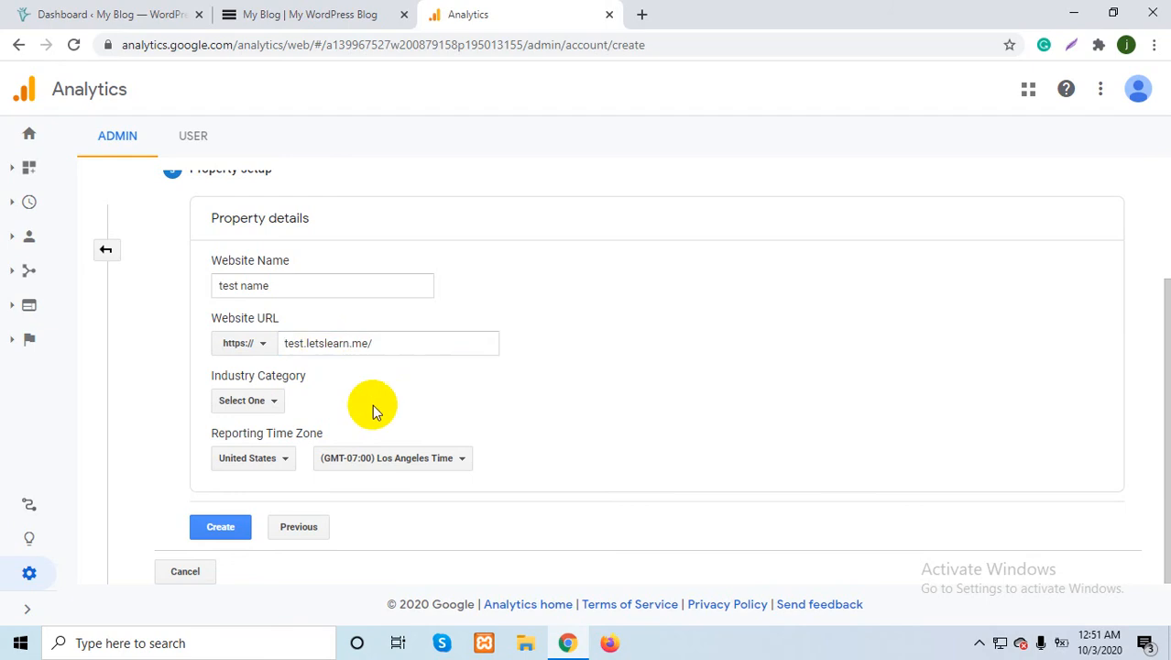
left_click(259, 404)
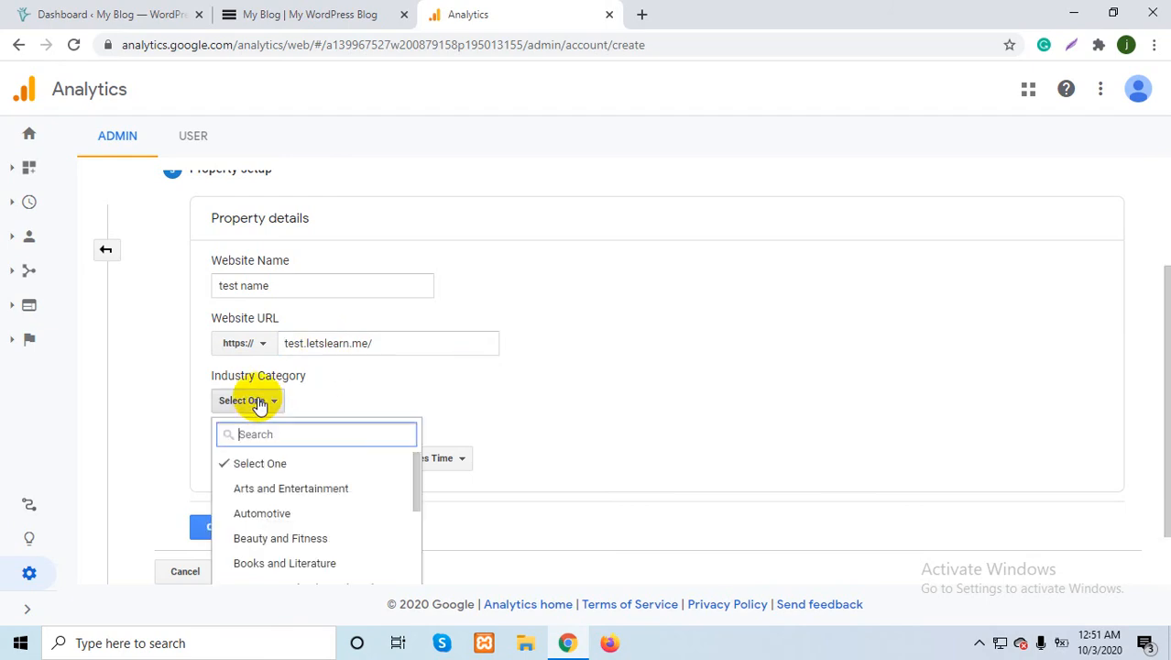
left_click(279, 513)
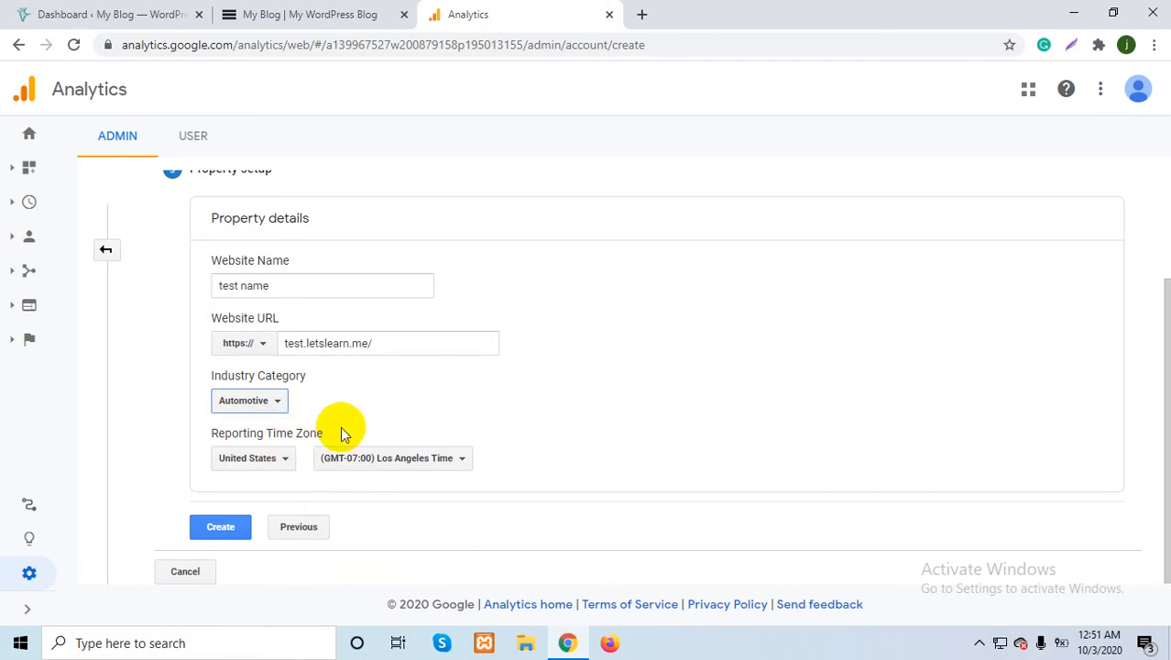
left_click(219, 528)
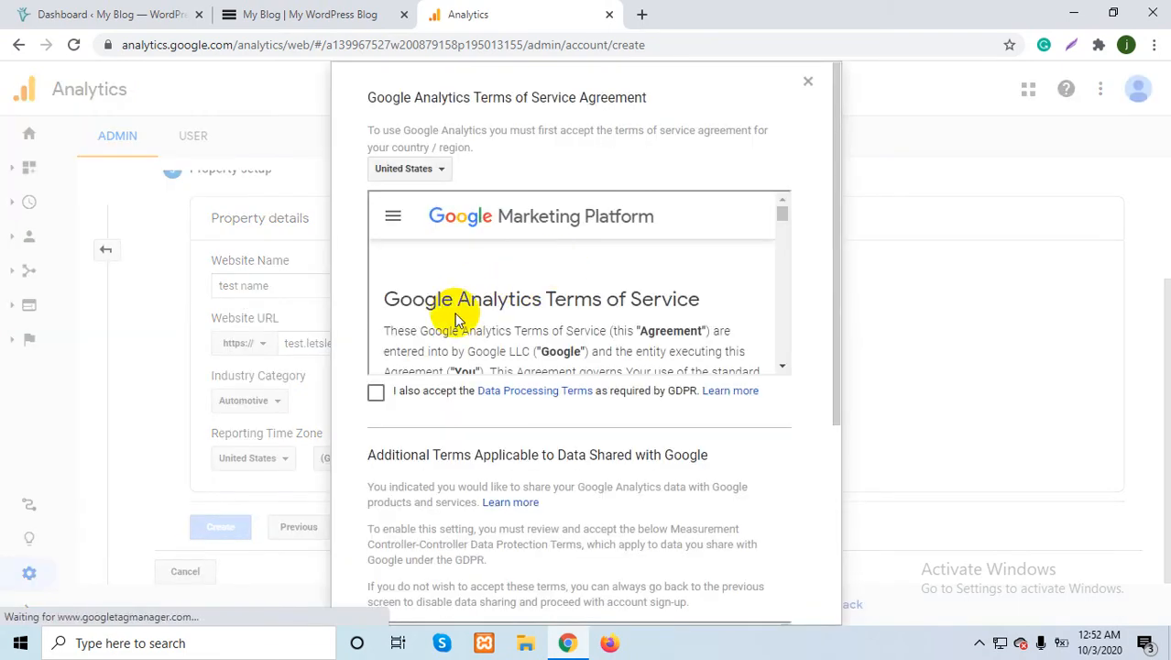
Step: Accept the GDPR Data Processing Terms and the Measurement Controller-Controller Data Protection Terms, and agree to the Google Analytics Terms of Service
left_click(375, 394)
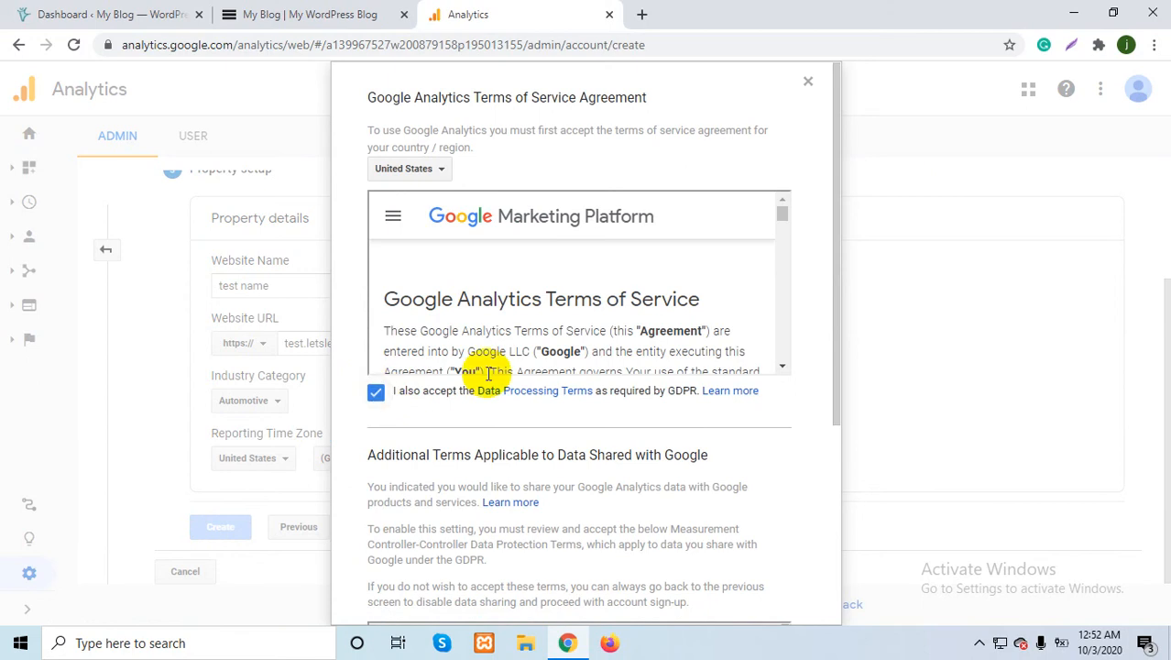
scroll(486, 371, "down", 10)
scroll(532, 551, "down", 3)
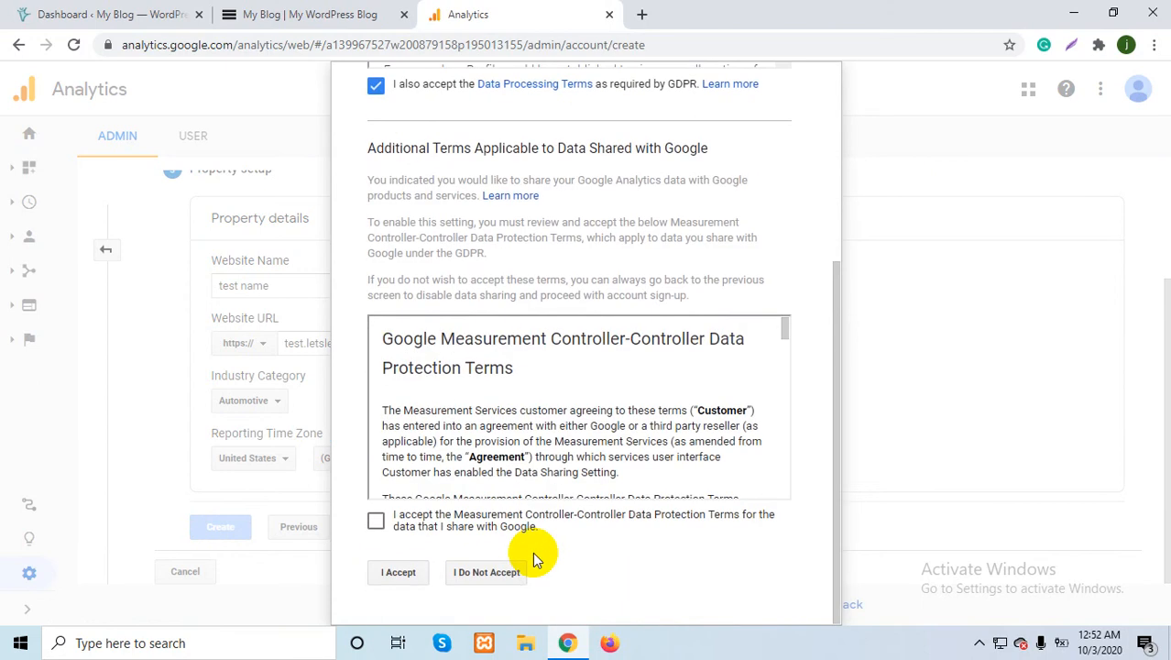
left_click(376, 522)
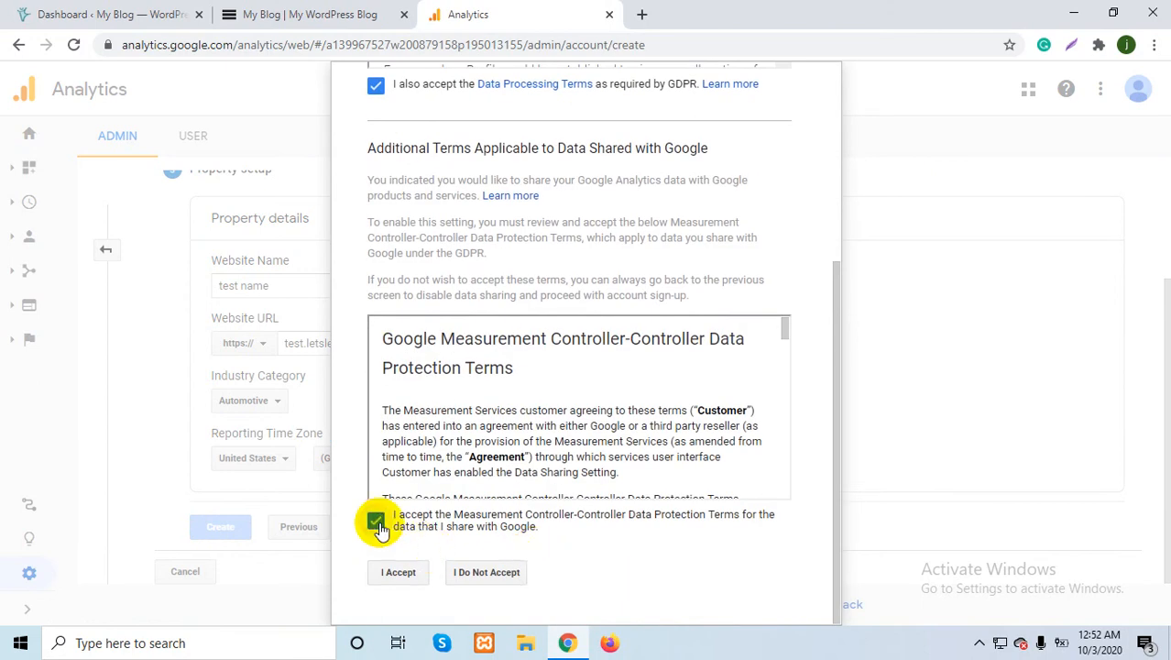
left_click(398, 572)
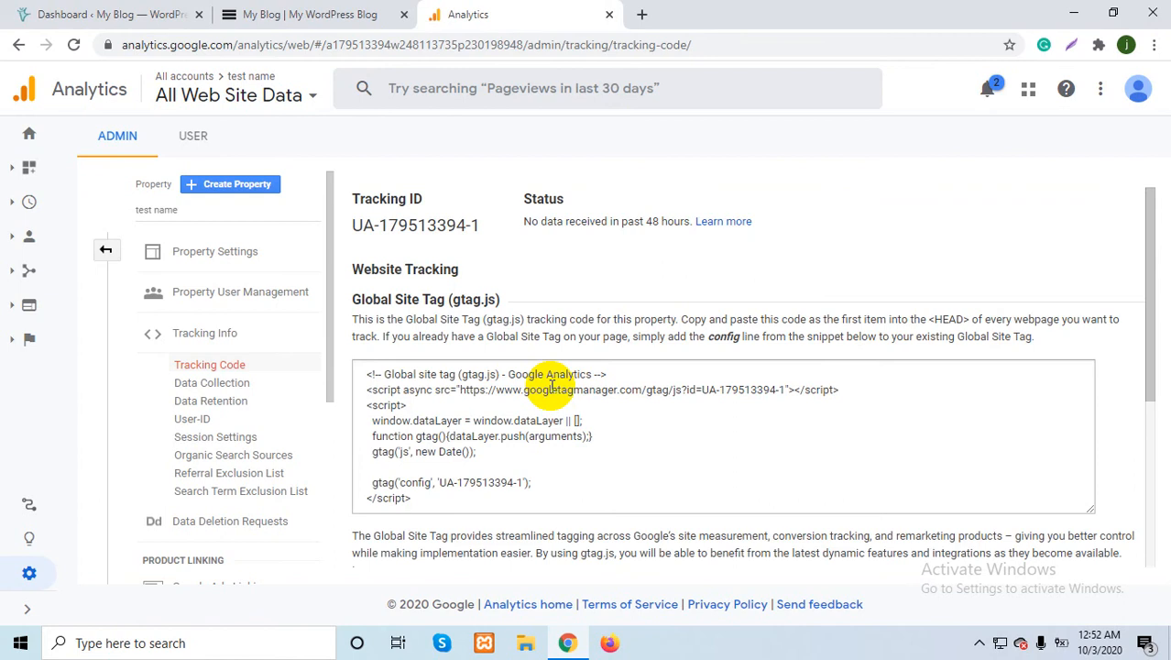
Step: Examine the new property's tracking ID, Global Site Tag code and implementation notes on the tracking code page
scroll(552, 385, "down", 5)
scroll(553, 385, "up", 5)
scroll(539, 403, "down", 3)
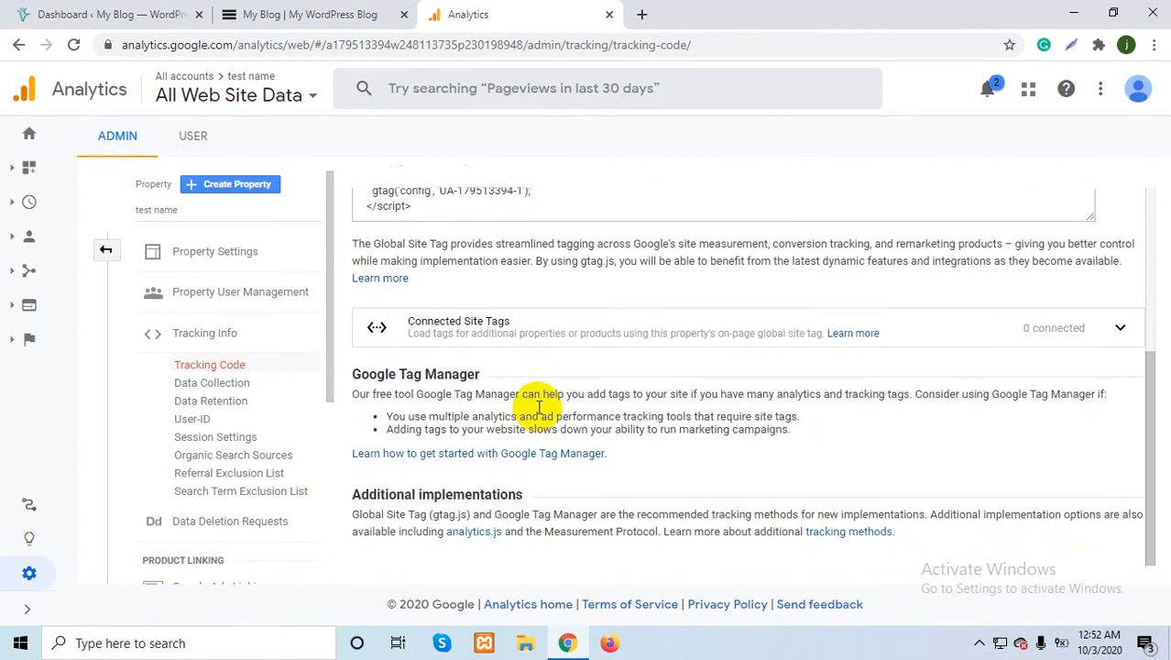
scroll(539, 406, "up", 3)
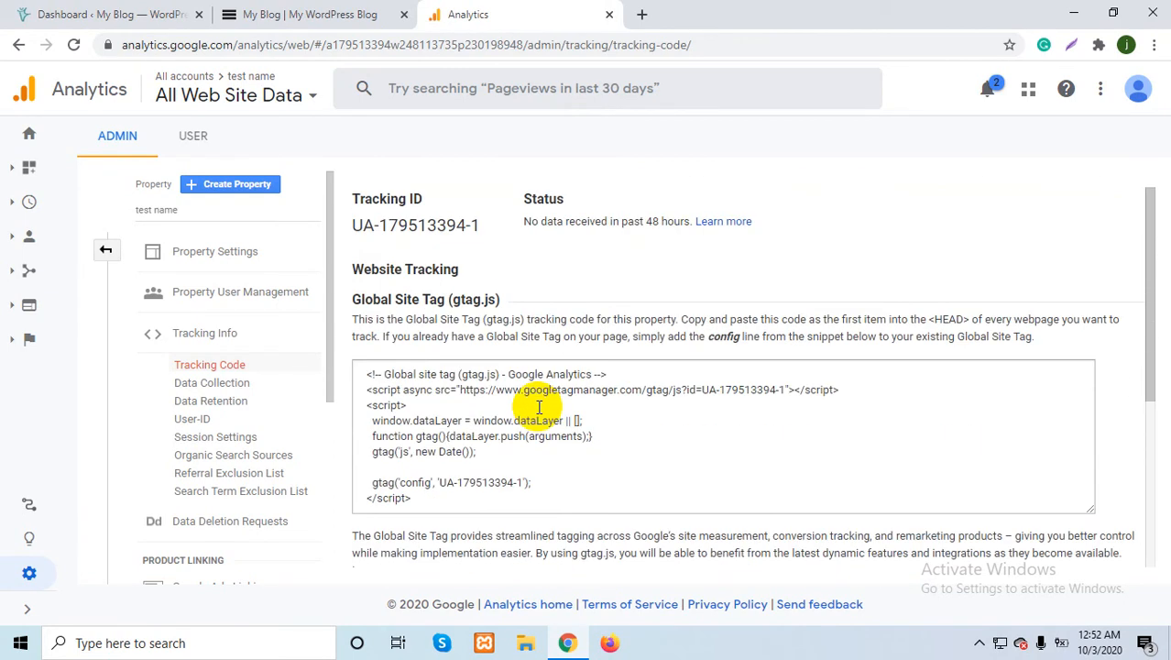
scroll(513, 409, "down", 3)
scroll(476, 394, "up", 3)
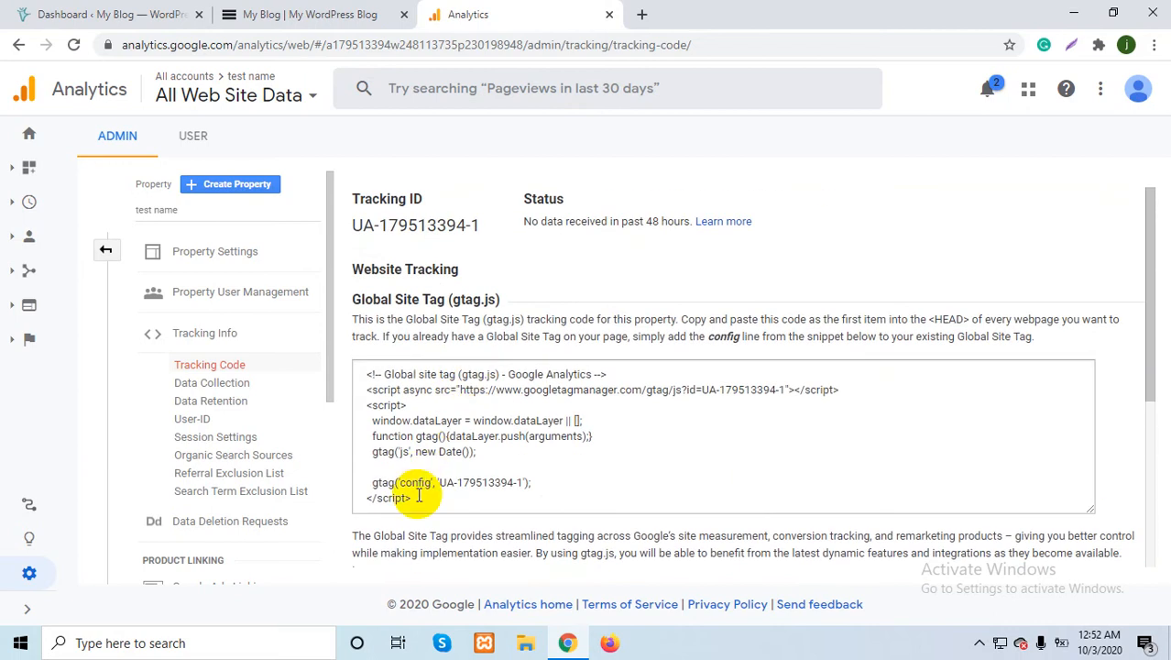
left_click_drag(418, 496, 367, 375)
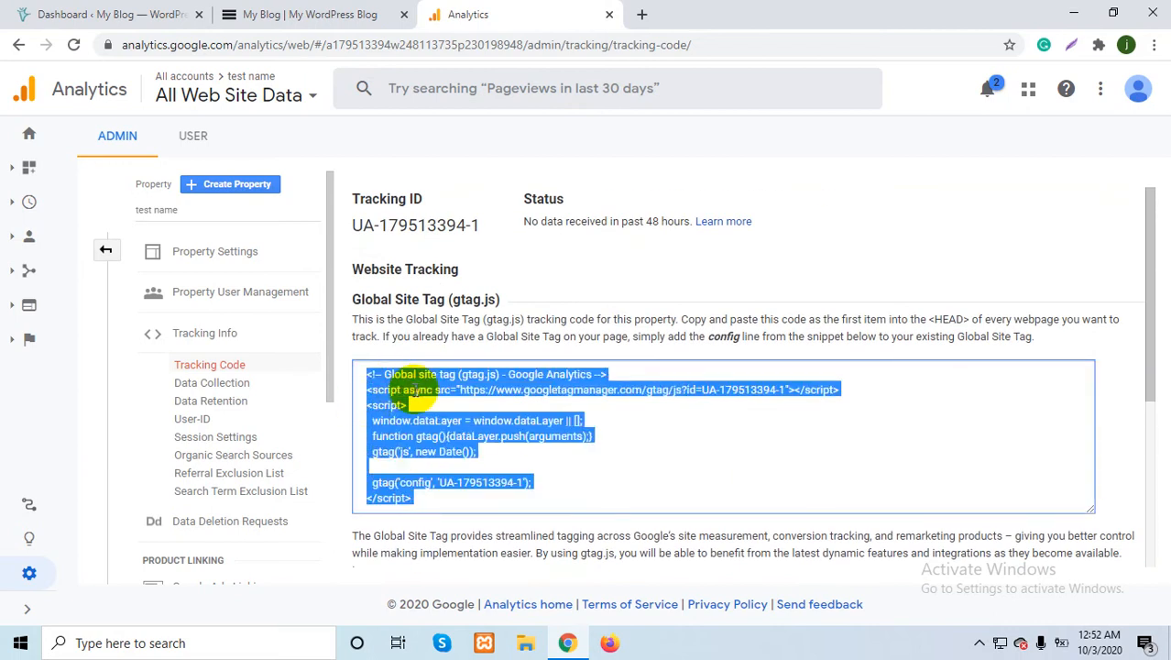
left_click(417, 390)
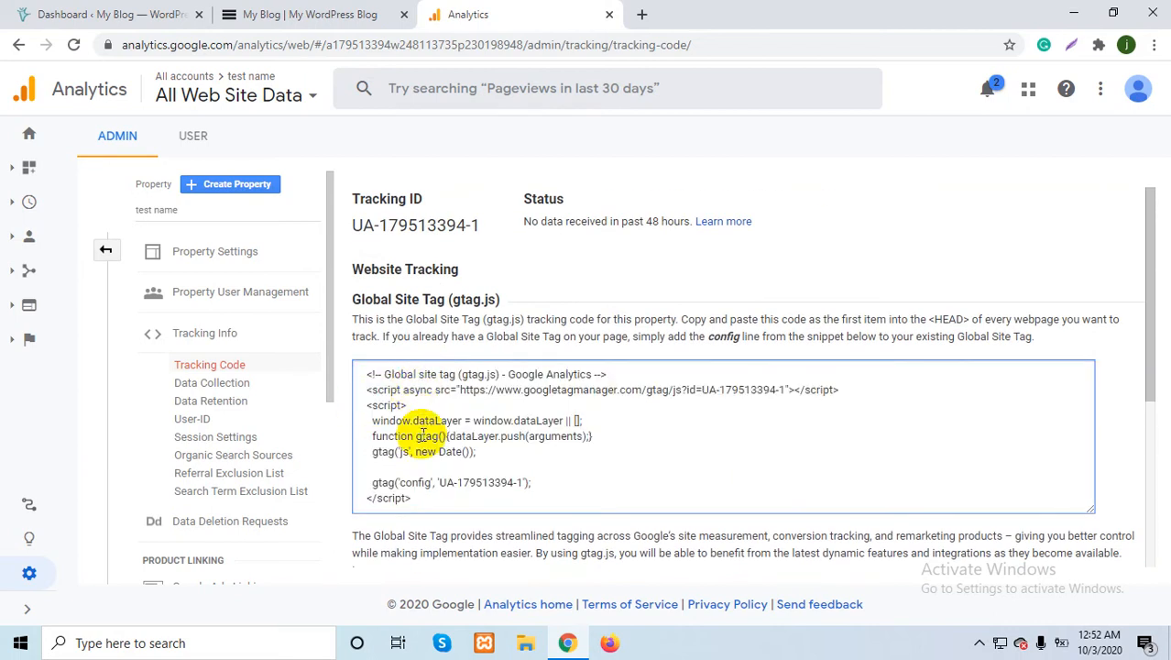
scroll(423, 431, "down", 2)
scroll(423, 430, "up", 2)
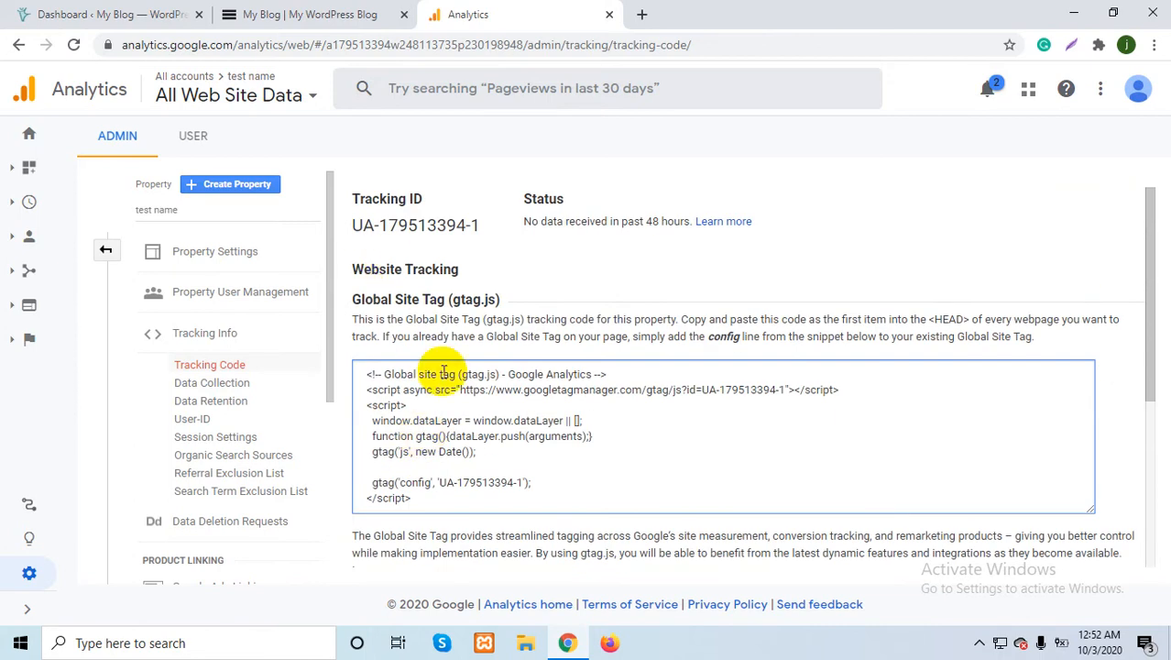
Step: Switch to the WordPress dashboard and open the list of installed plugins
left_click(97, 13)
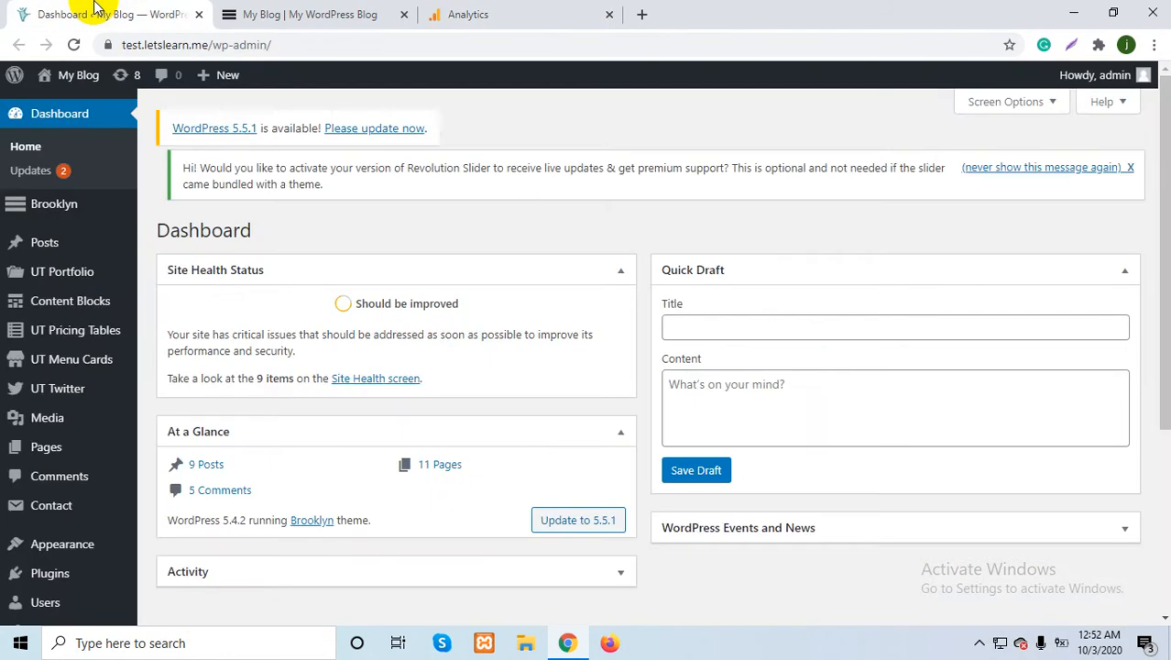
scroll(144, 302, "down", 3)
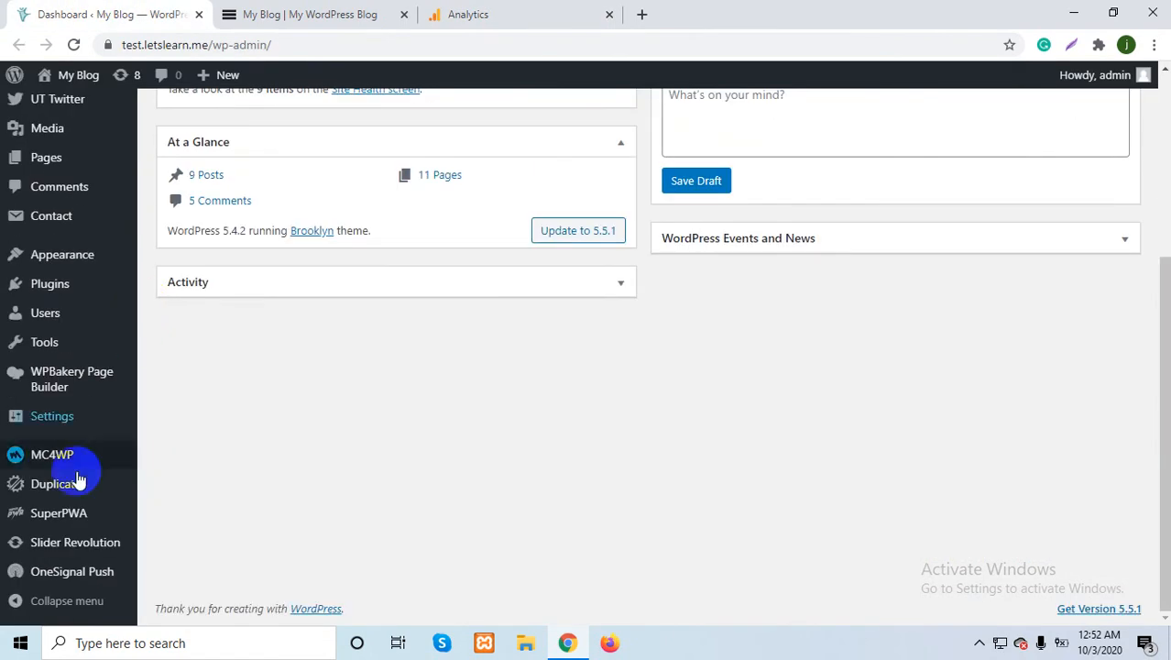
mouse_move(73, 513)
scroll(73, 513, "up", 2)
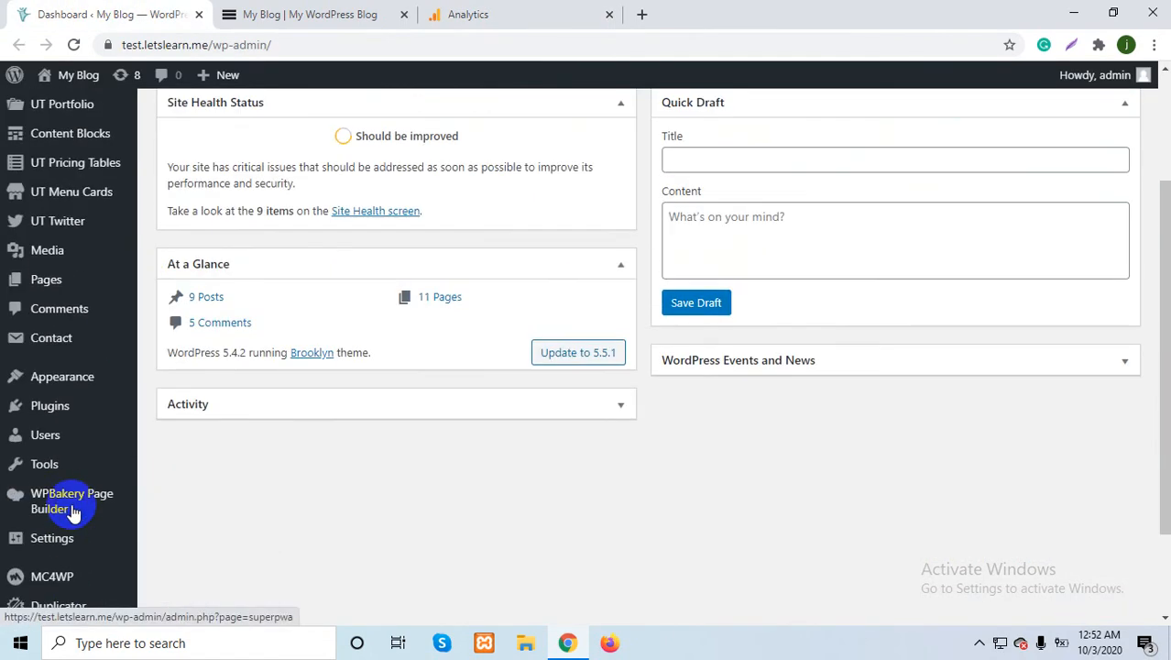
left_click(62, 414)
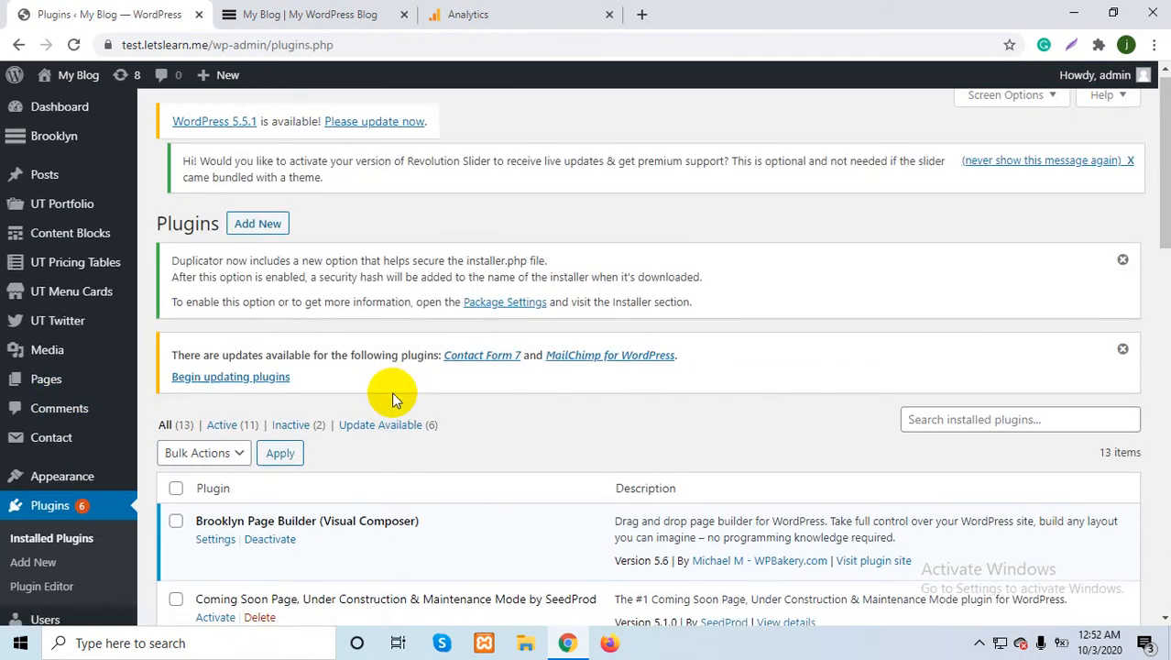
Step: Find the Google Analytics for WordPress by MonsterInsights plugin among the installed plugins and activate it
scroll(392, 396, "down", 3)
scroll(392, 396, "down", 4)
scroll(392, 396, "down", 2)
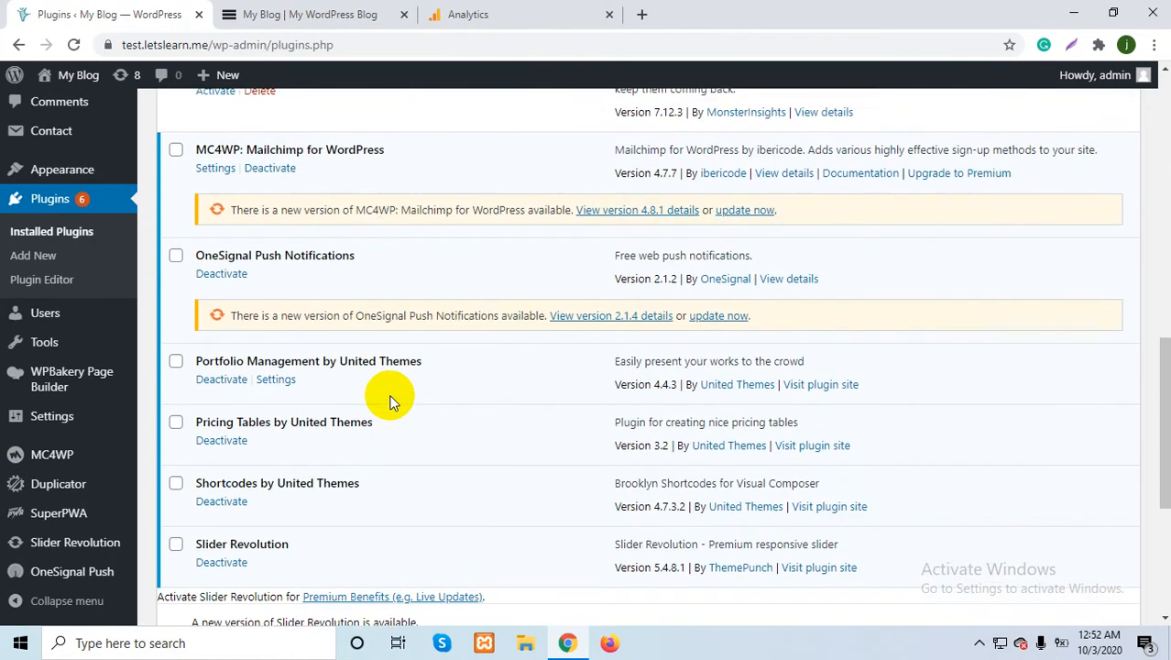
scroll(392, 396, "down", 2)
scroll(389, 403, "down", 1)
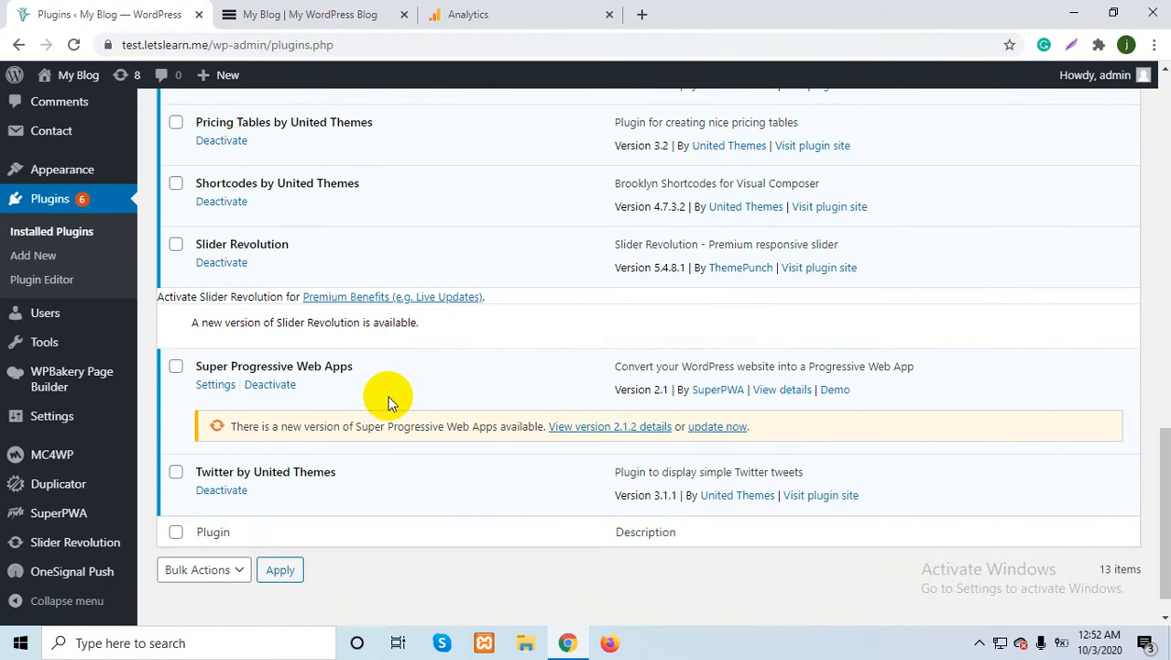
scroll(388, 403, "up", 4)
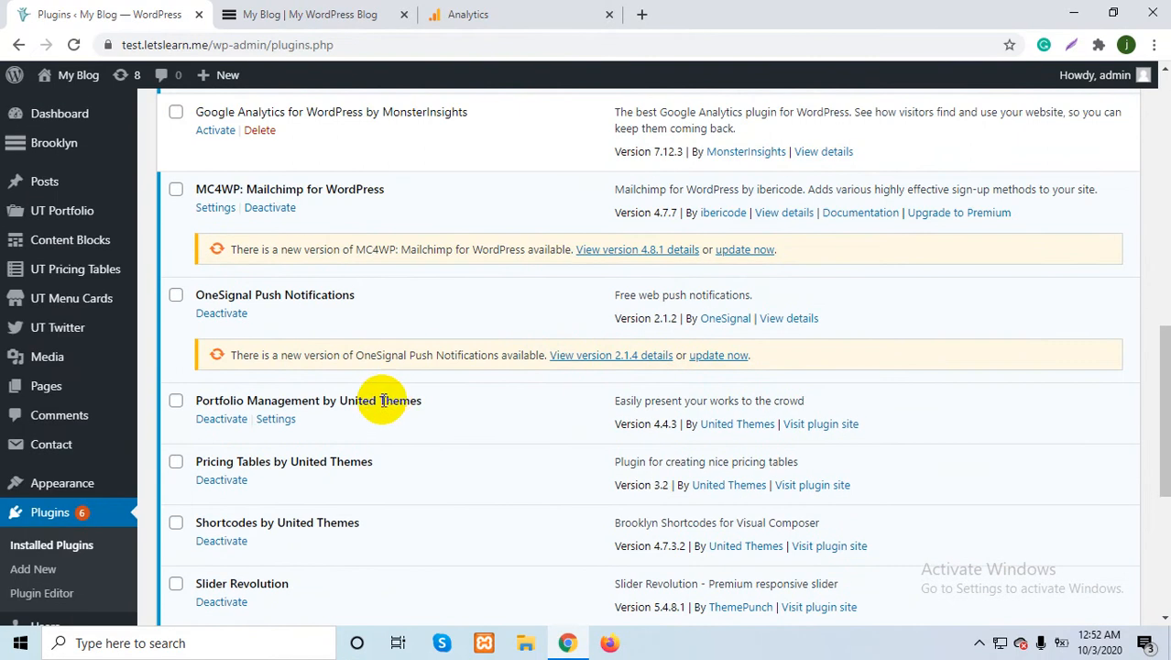
scroll(279, 407, "up", 5)
scroll(280, 420, "up", 4)
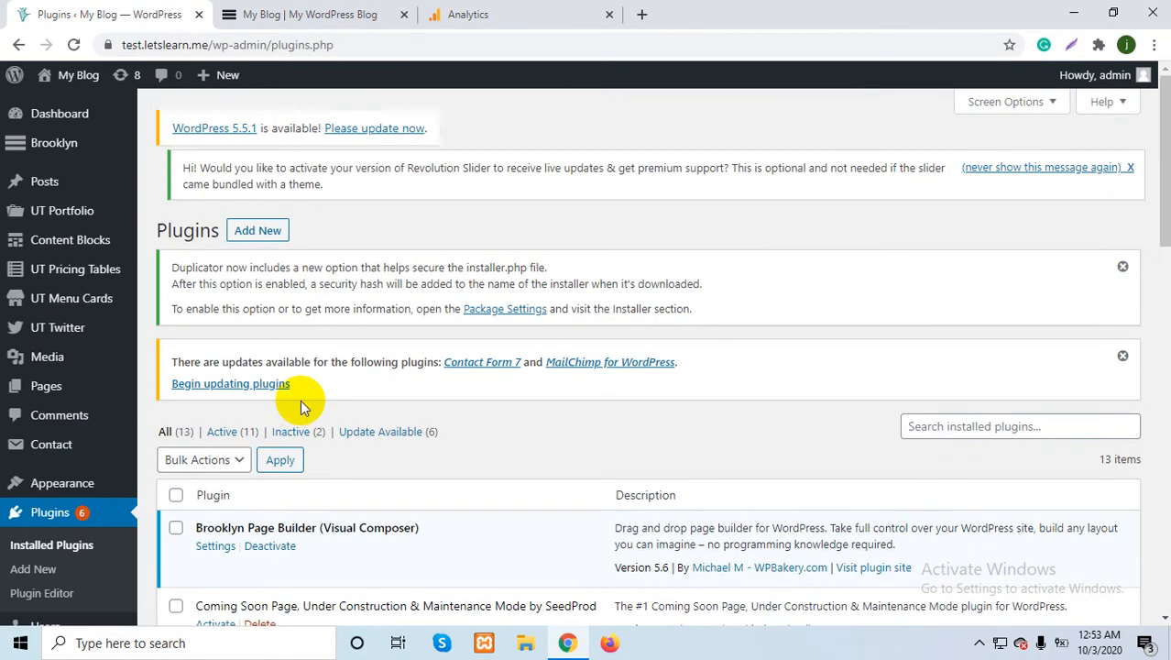
scroll(302, 405, "down", 6)
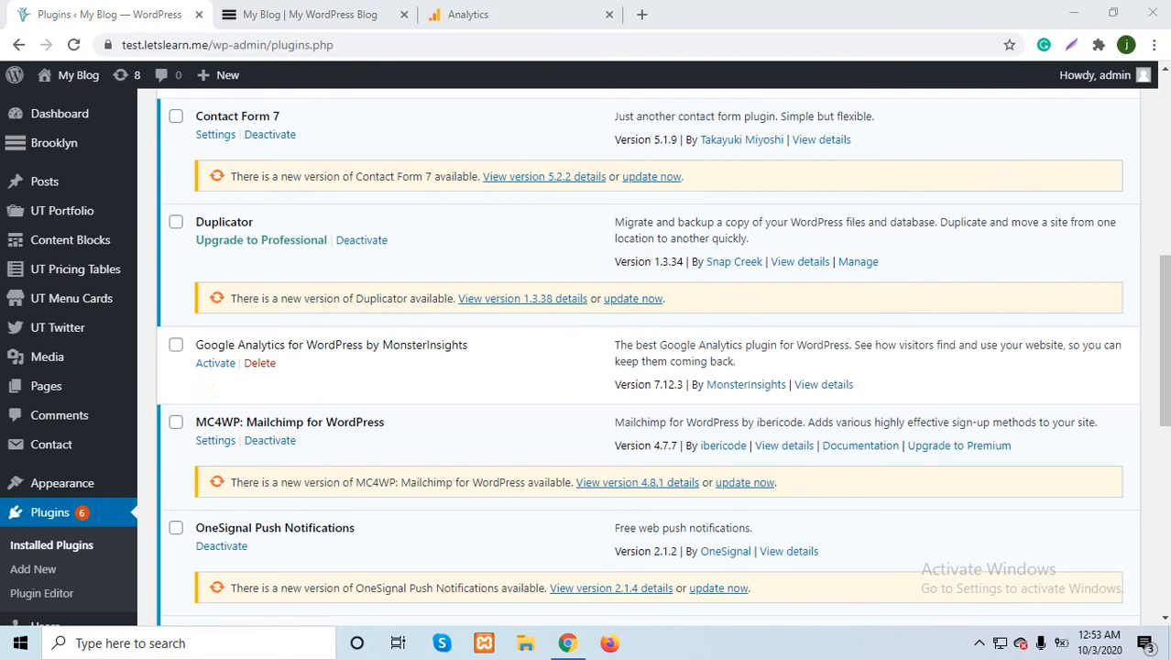
left_click(211, 364)
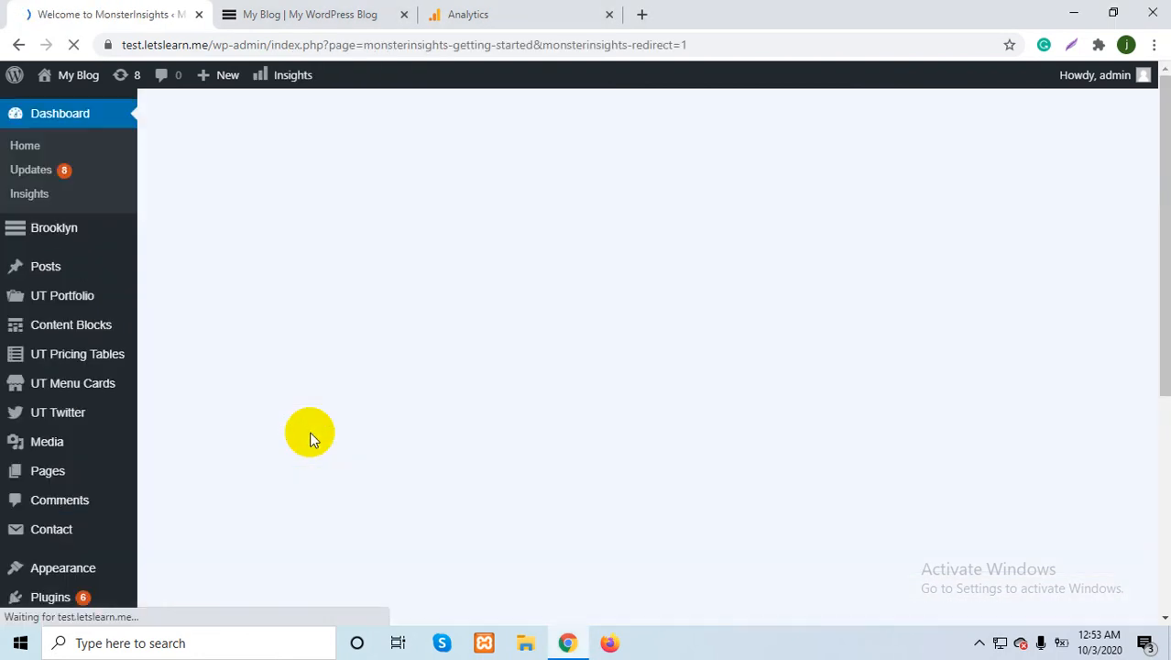
Step: Look through the MonsterInsights welcome page and launch its setup wizard
key("ctrl+plus")
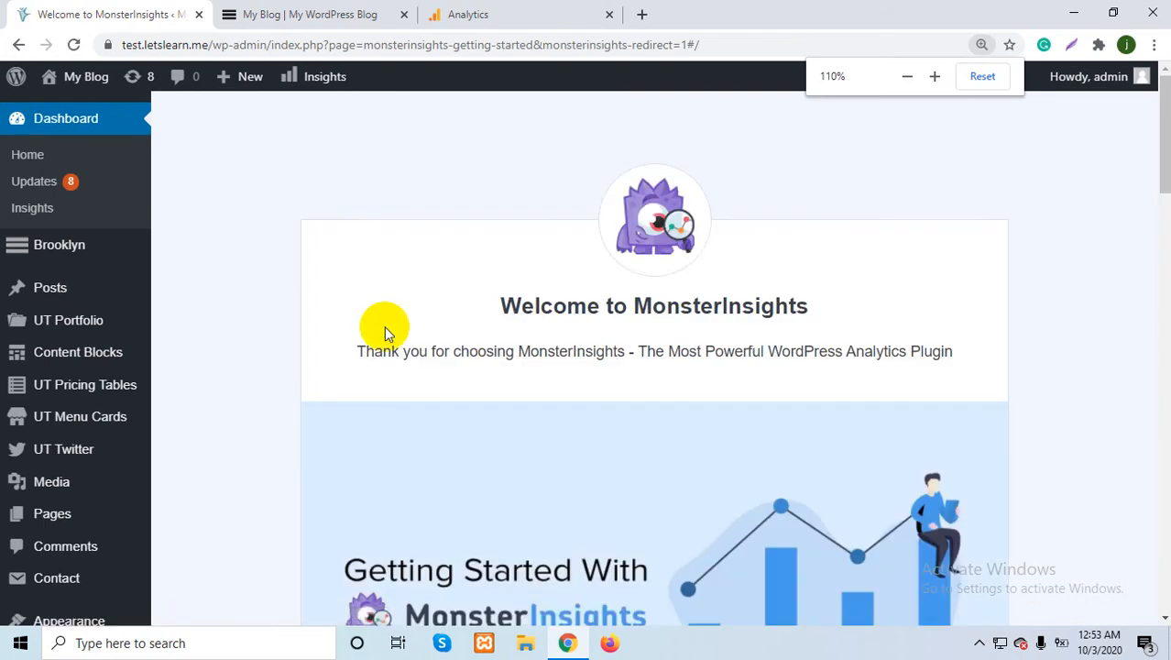
key("ctrl+minus")
scroll(385, 325, "down", 3)
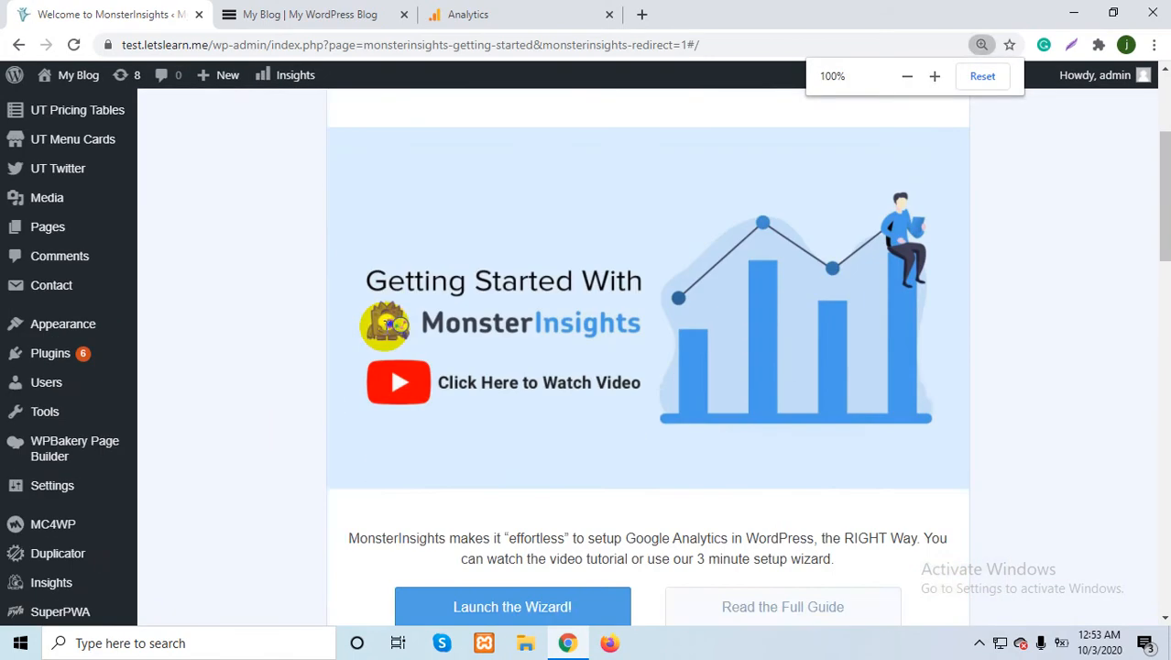
scroll(385, 322, "down", 12)
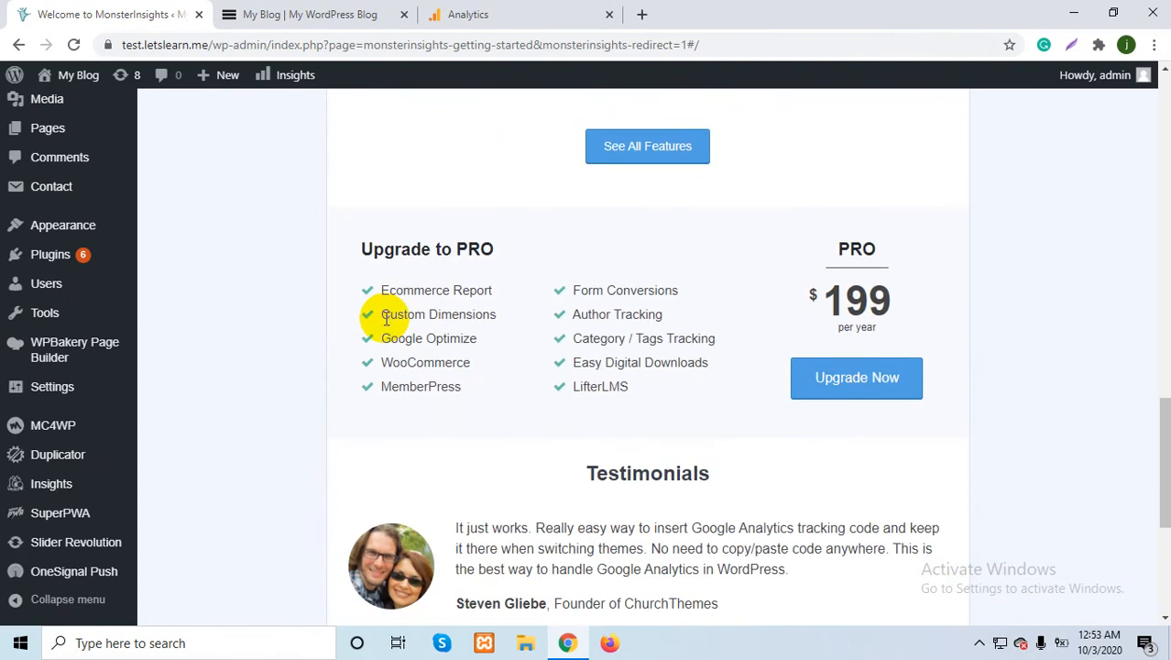
mouse_move(58, 487)
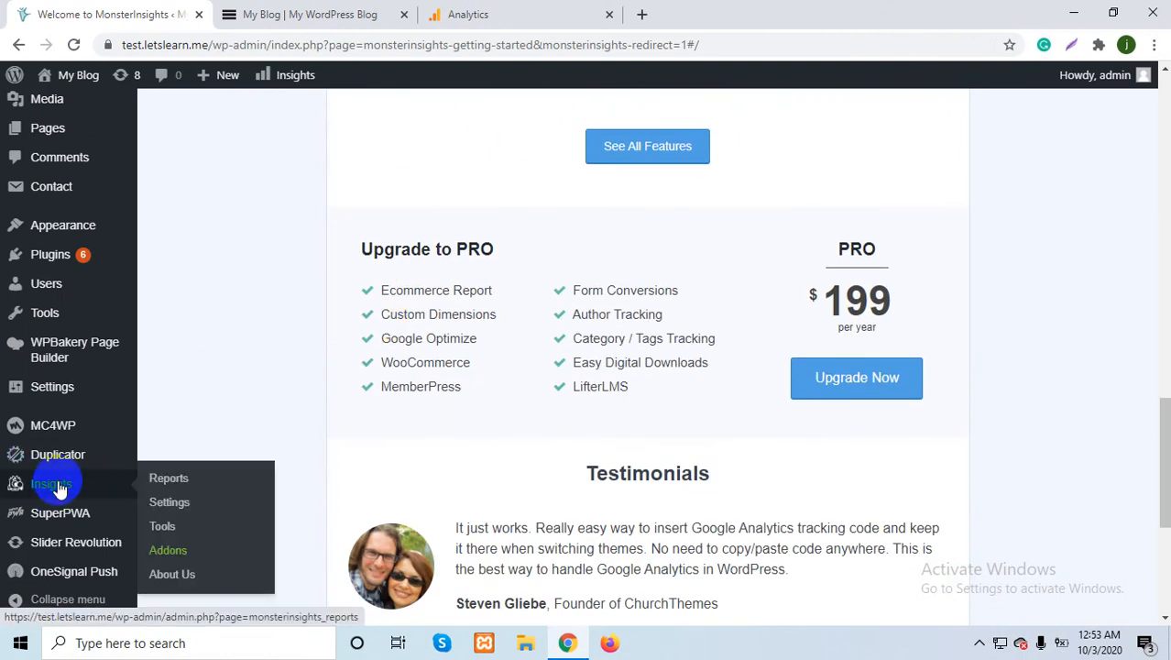
scroll(488, 325, "up", 3)
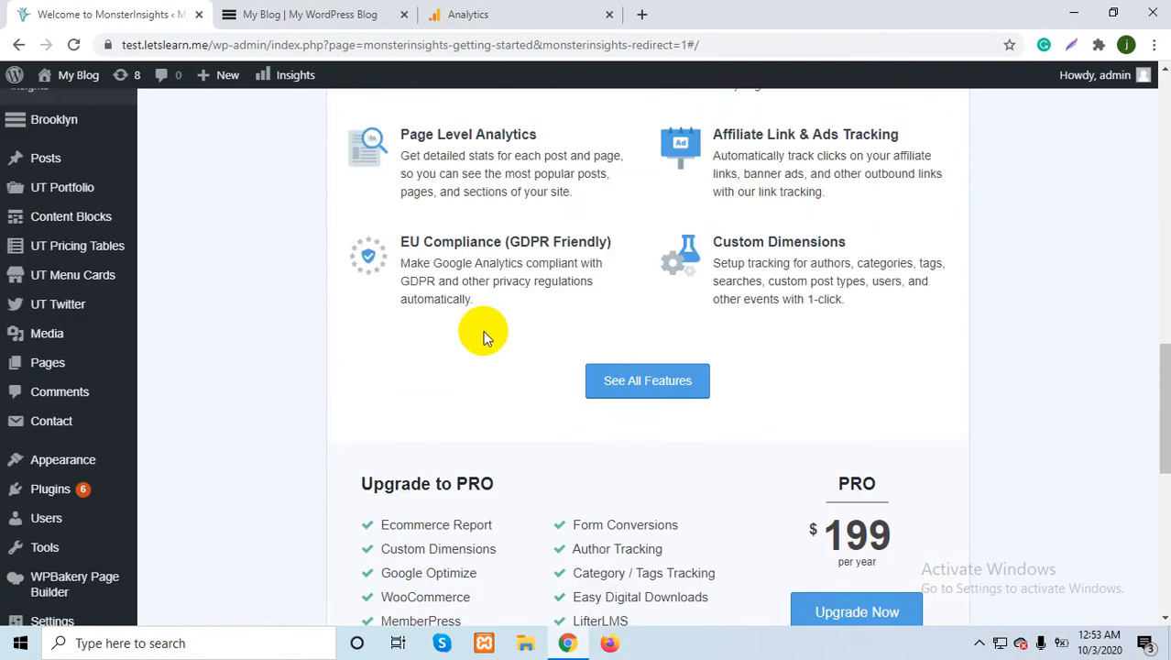
scroll(485, 337, "up", 7)
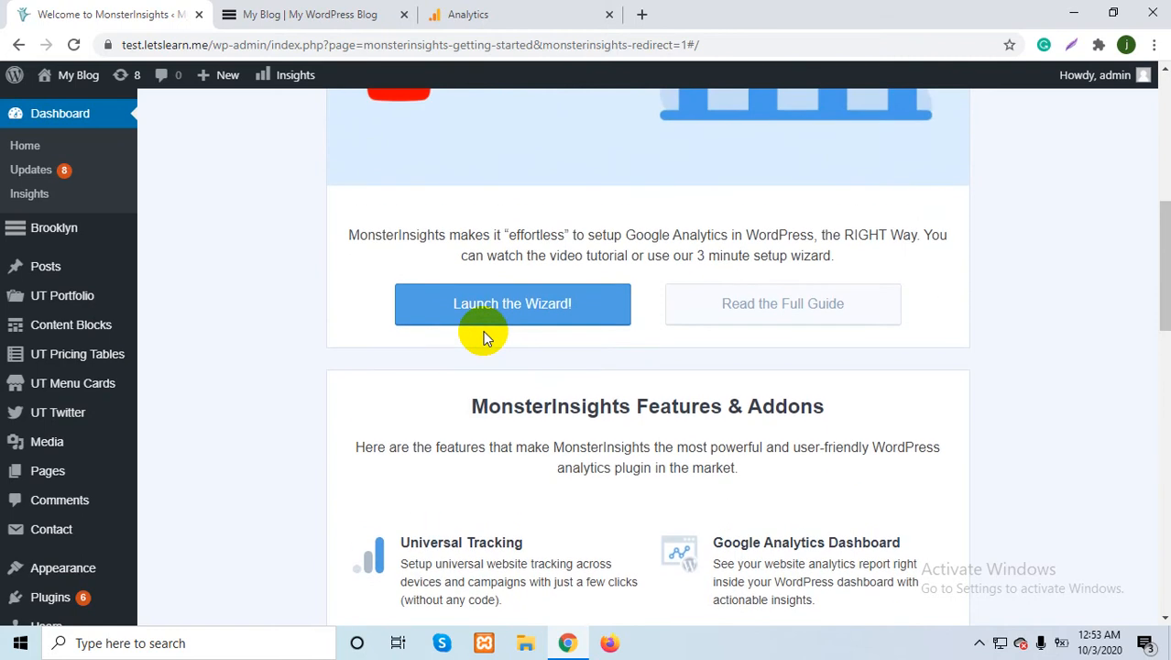
left_click(493, 312)
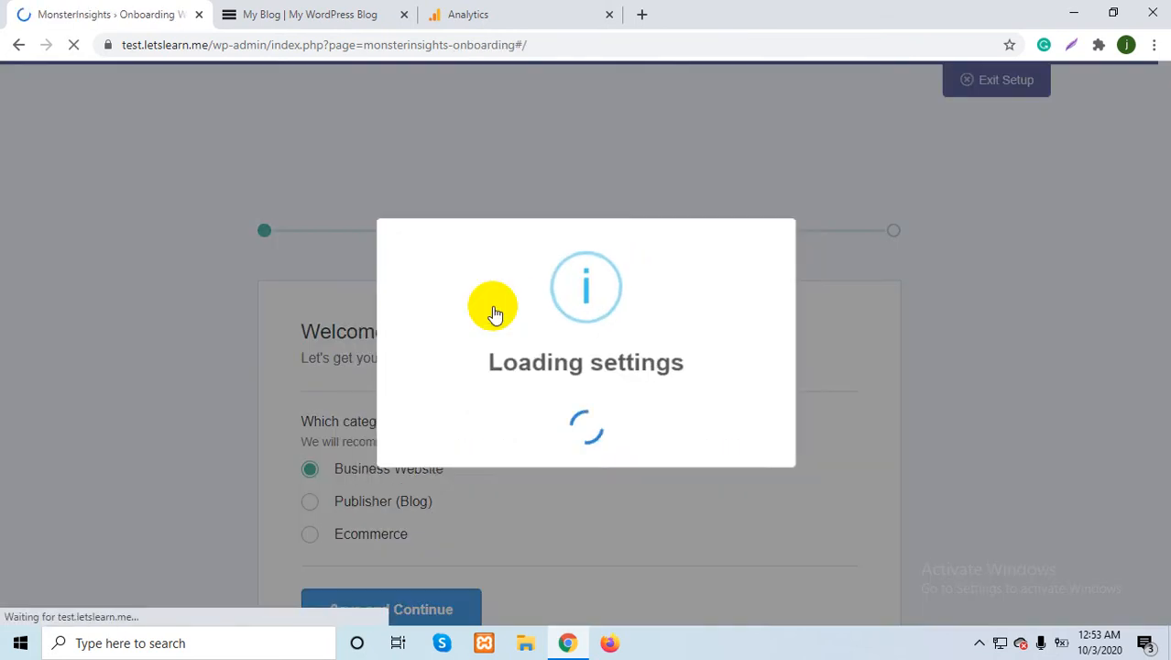
Step: Save Business Website as the site's category and start connecting MonsterInsights to the Google Analytics account
scroll(482, 321, "down", 1)
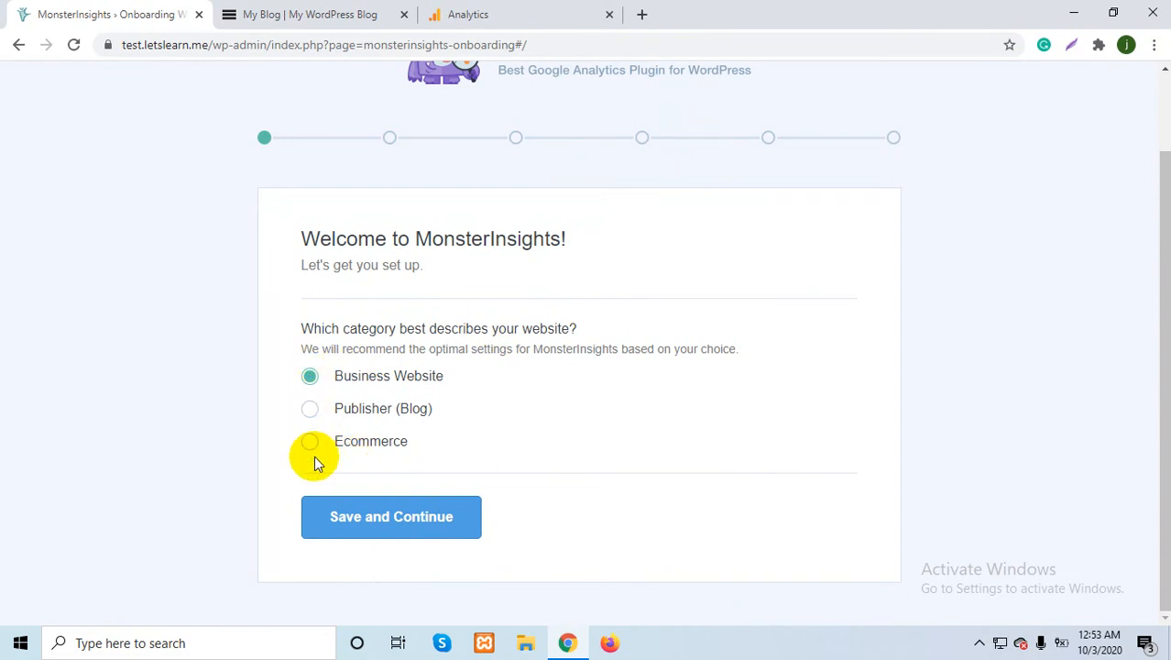
left_click(310, 410)
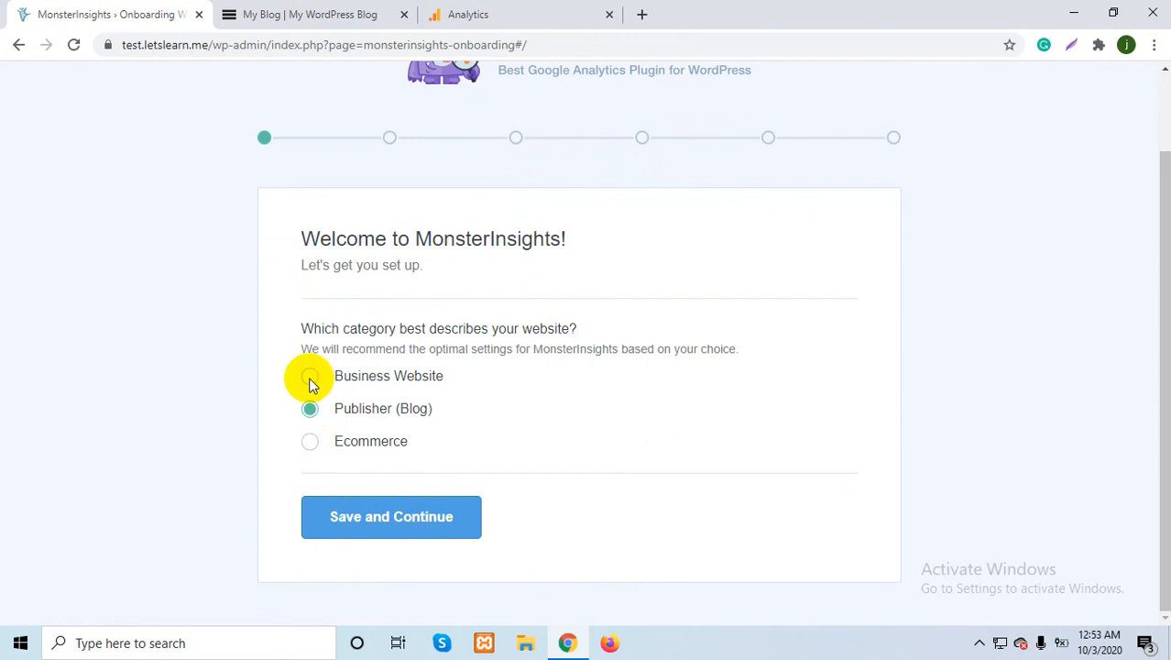
left_click(310, 375)
left_click(365, 518)
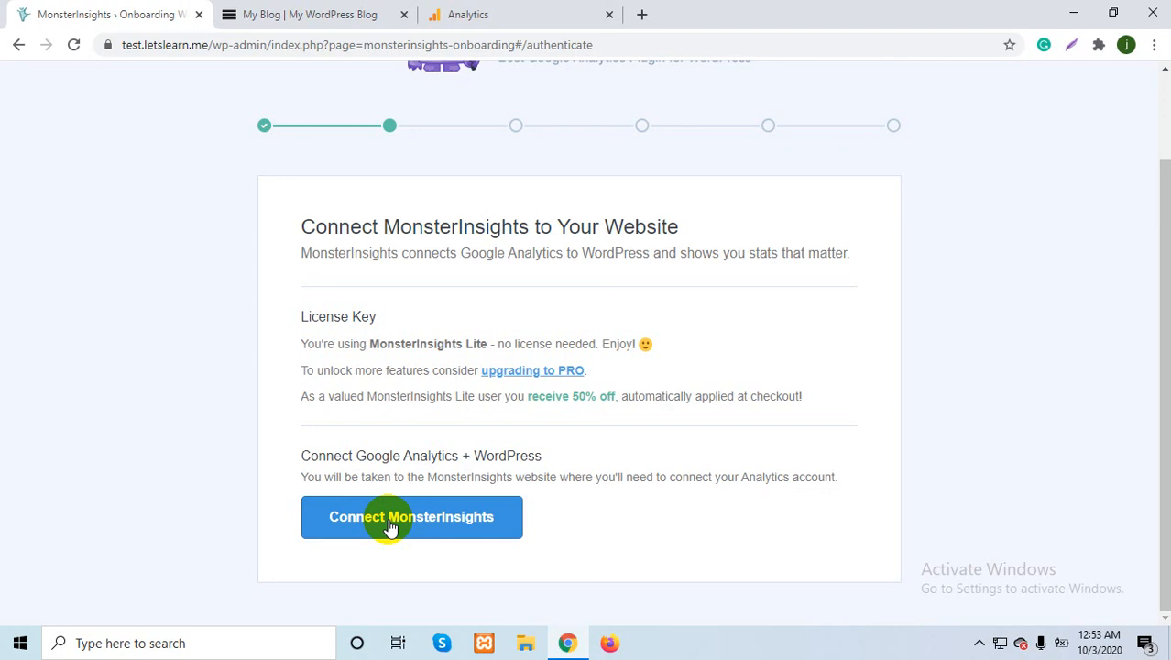
left_click(388, 522)
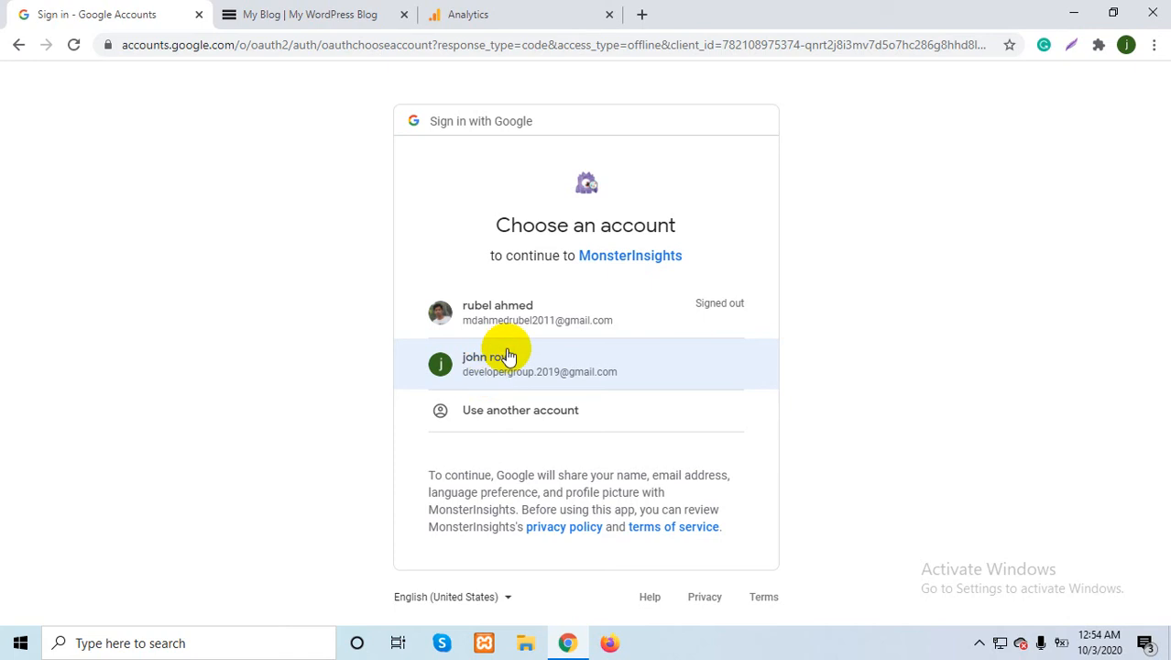
Step: Choose the Google account that holds the Analytics property and allow MonsterInsights the requested access to it
left_click(508, 356)
scroll(394, 468, "down", 3)
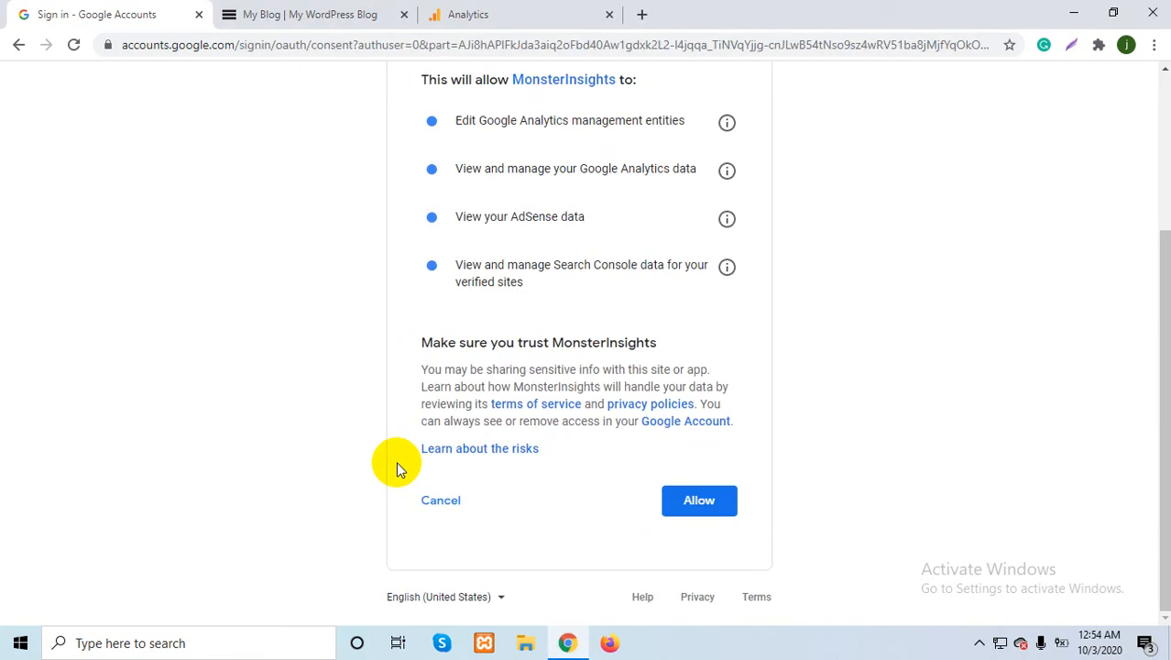
left_click(680, 503)
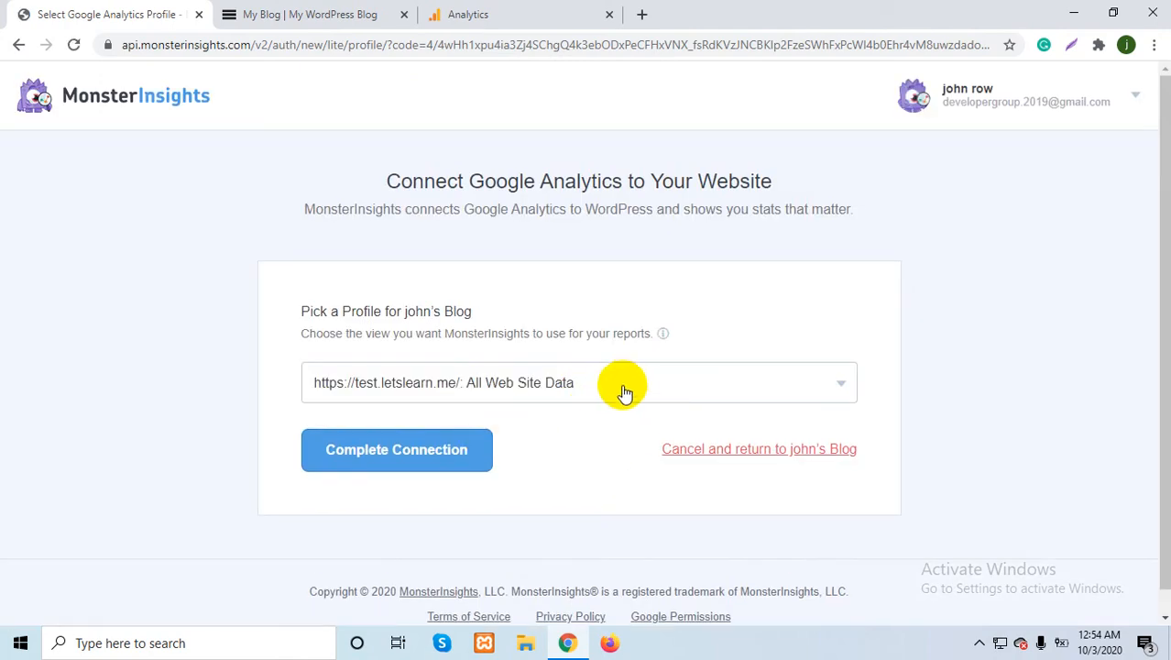
left_click(630, 391)
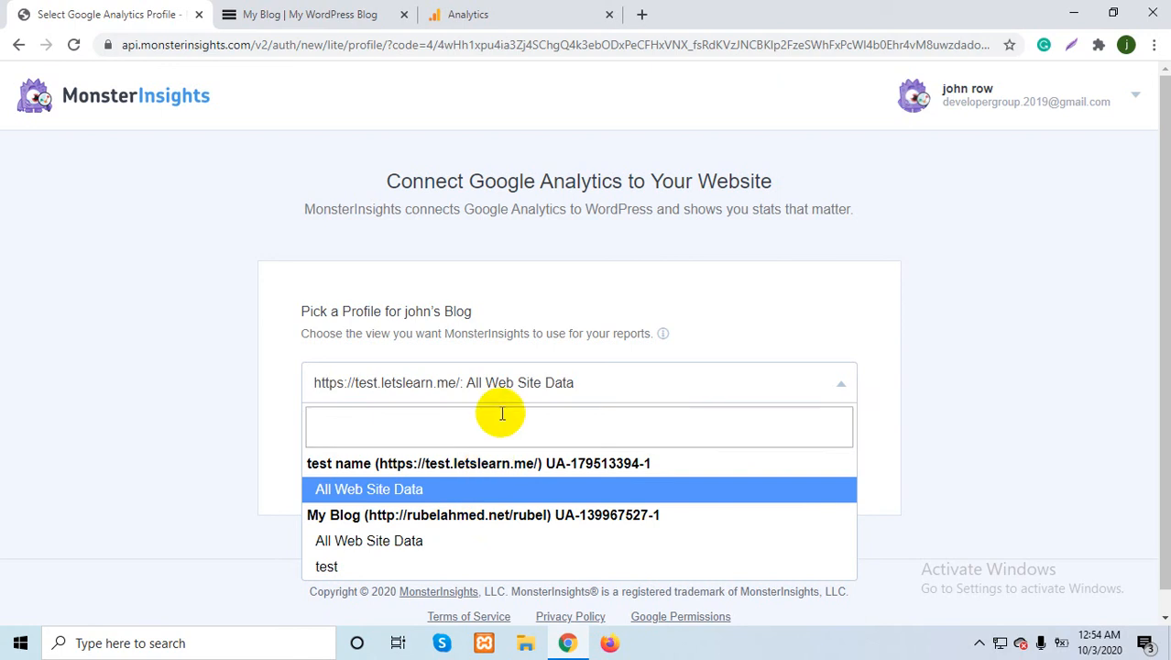
left_click(244, 353)
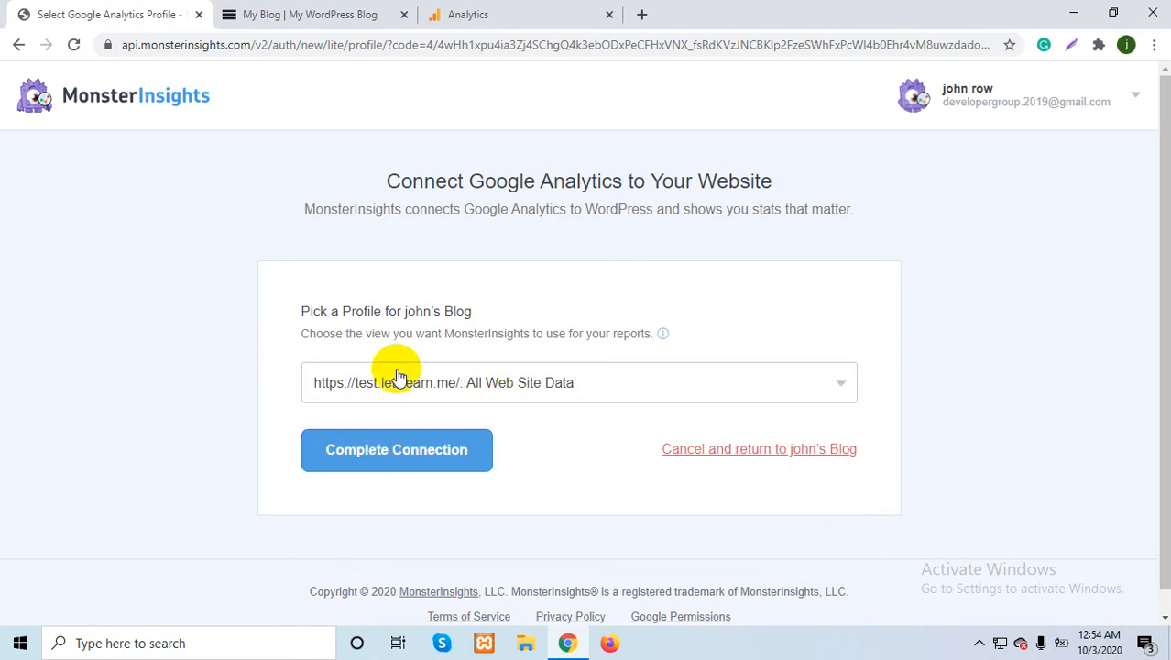
left_click(444, 383)
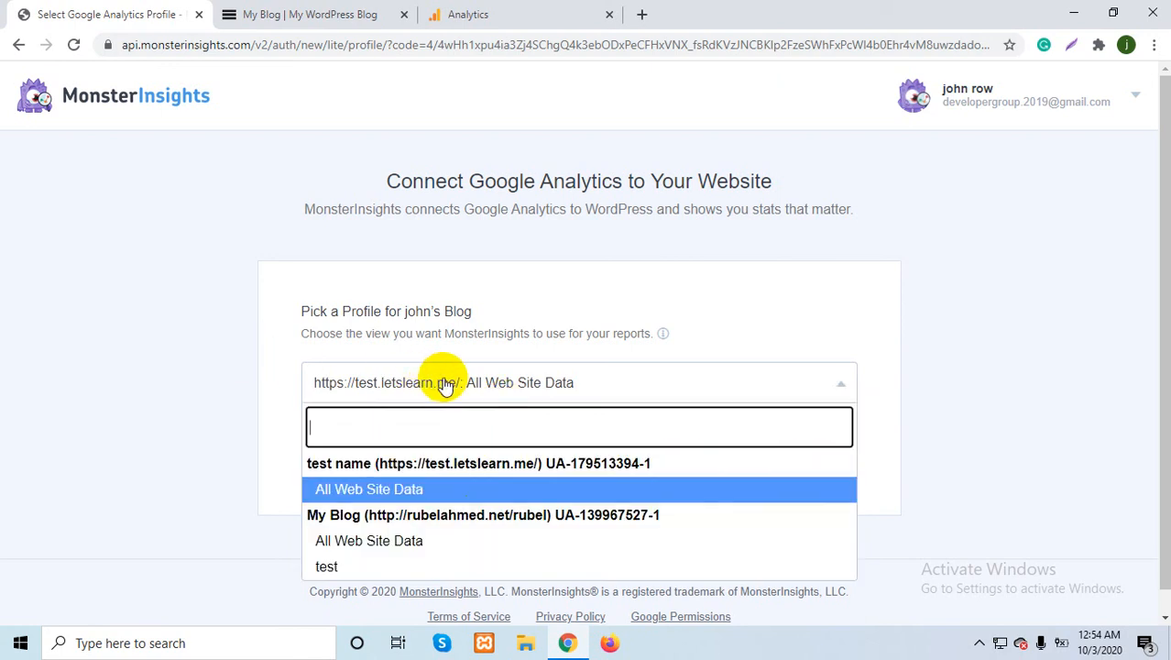
left_click(591, 380)
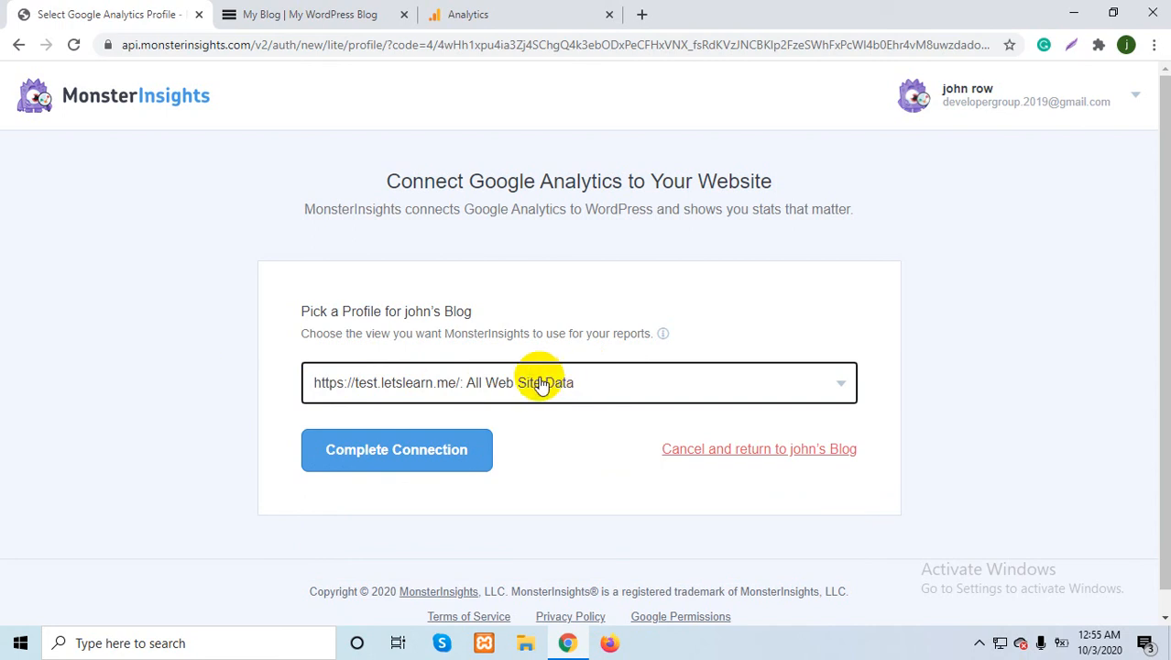
left_click(407, 462)
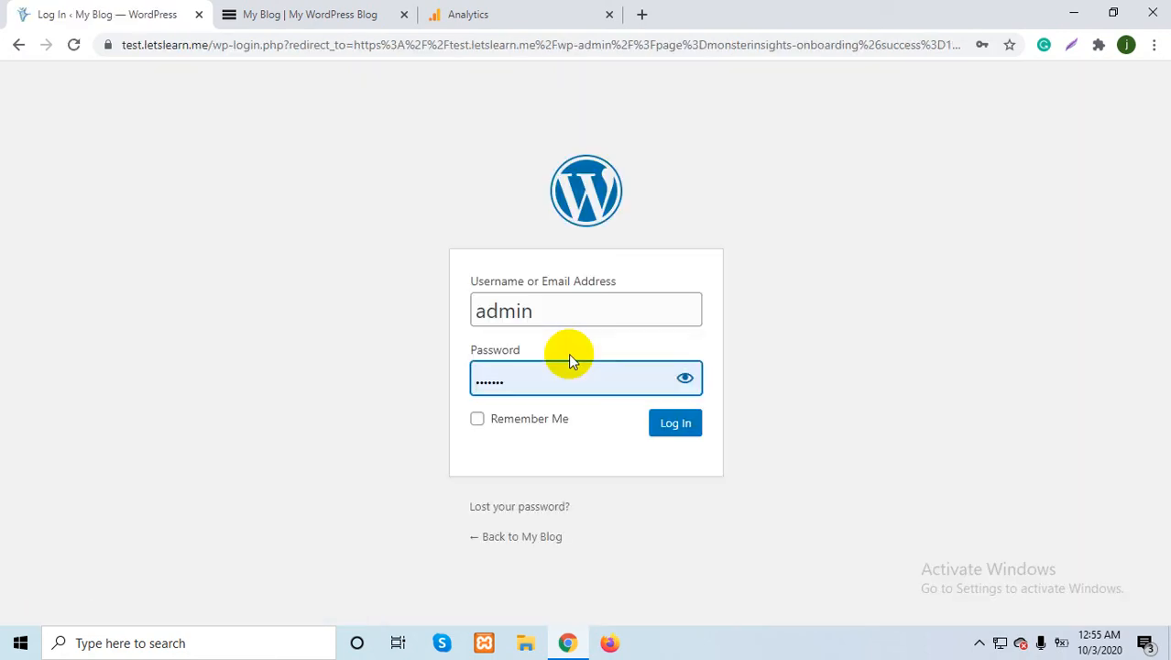
left_click(654, 423)
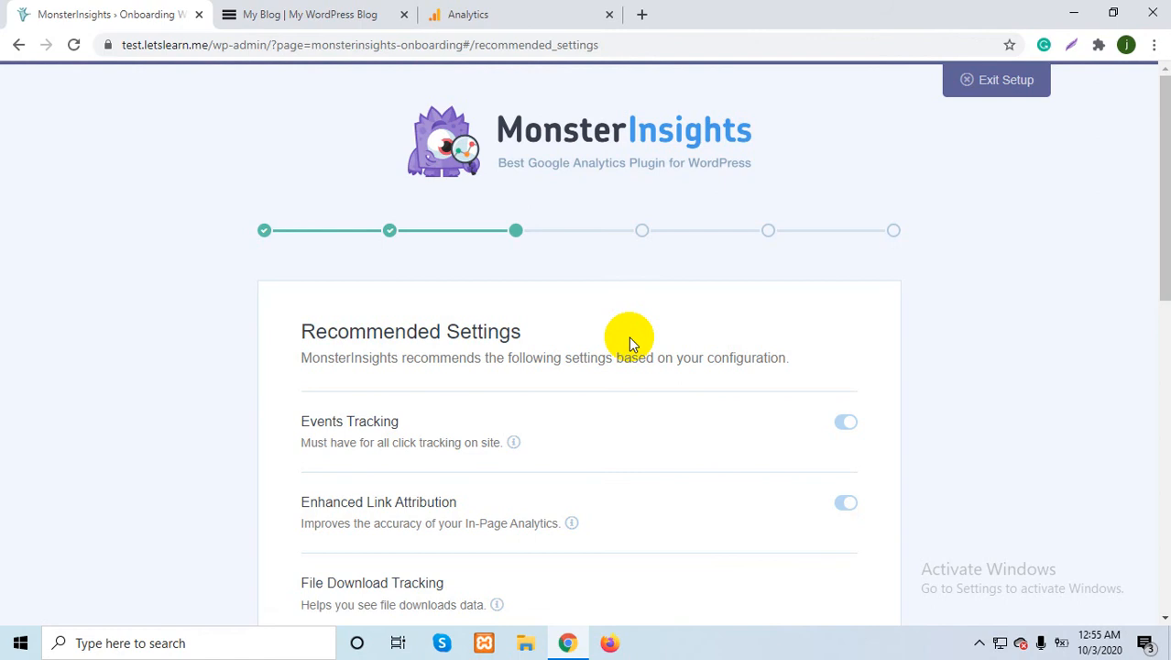
Step: Review the wizard's recommended settings and save them with their defaults
scroll(629, 340, "down", 7)
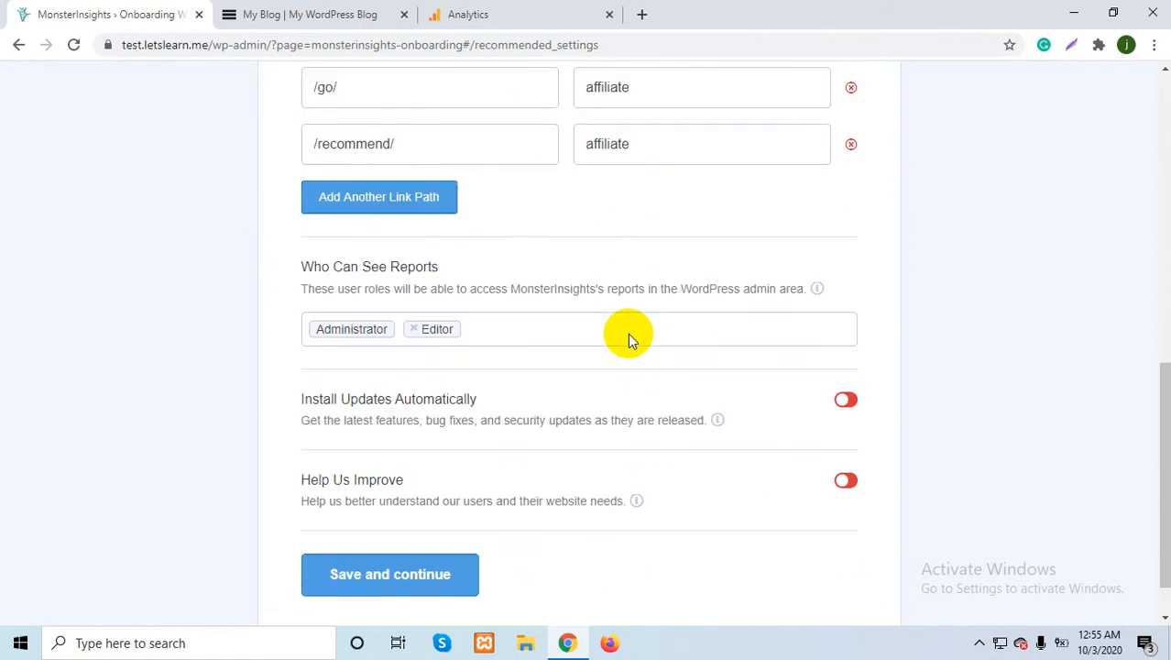
scroll(628, 333, "up", 8)
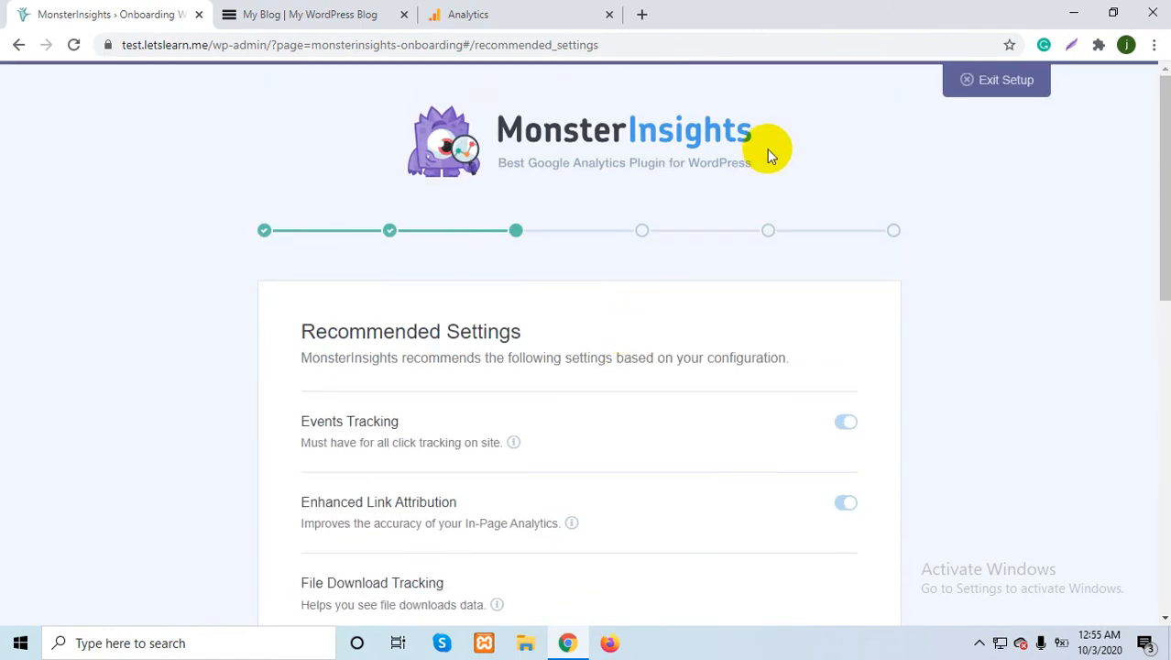
scroll(487, 482, "down", 9)
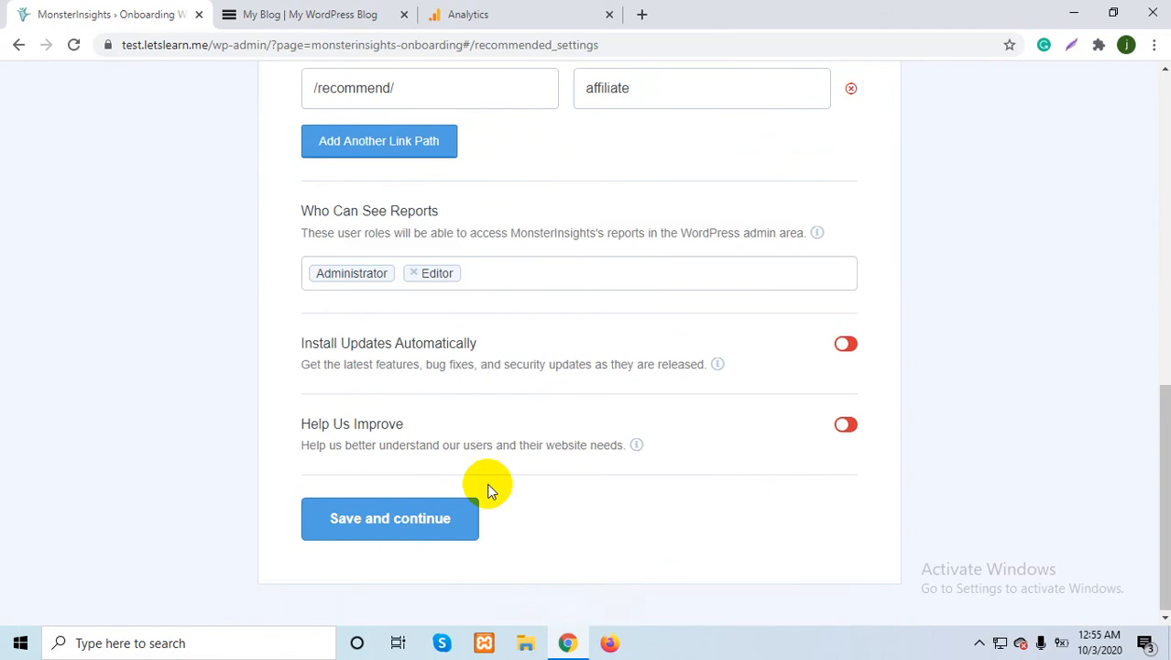
left_click(392, 518)
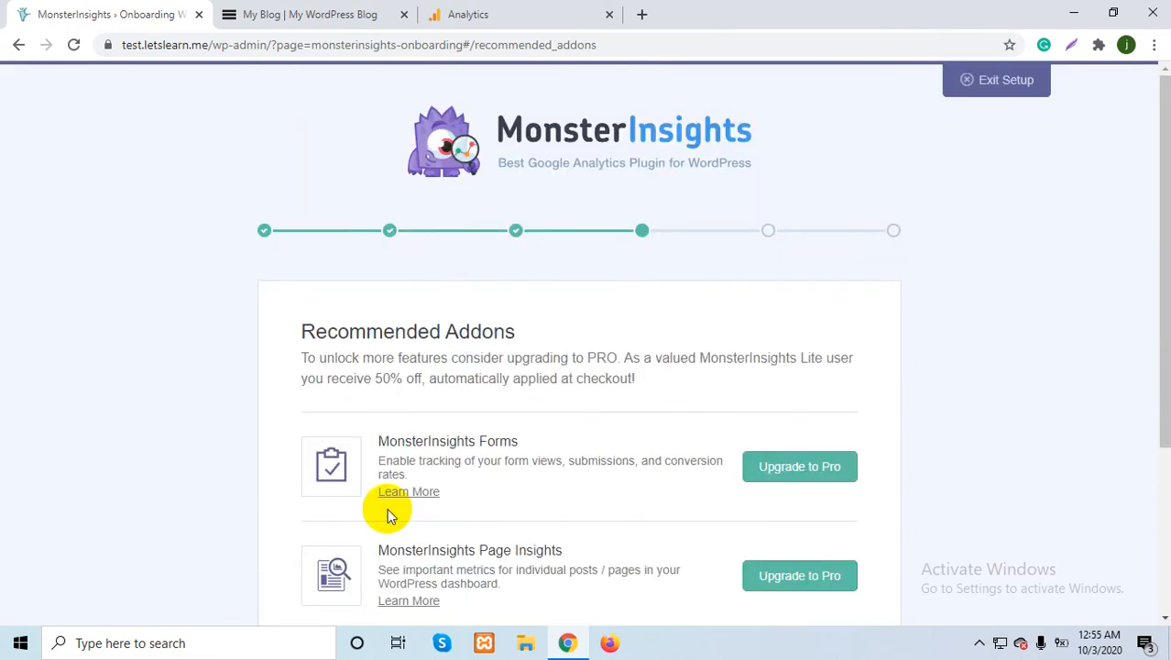
Step: Continue past the recommended addons without upgrading and install WPForms
scroll(387, 509, "down", 3)
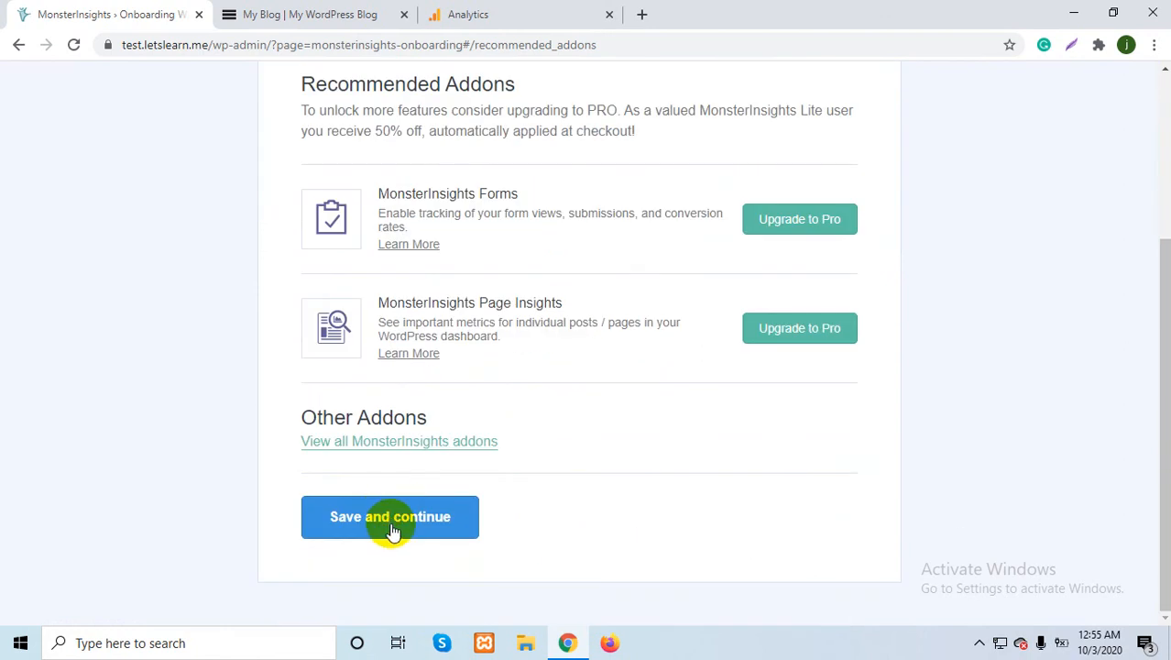
left_click(392, 530)
scroll(391, 531, "down", 1)
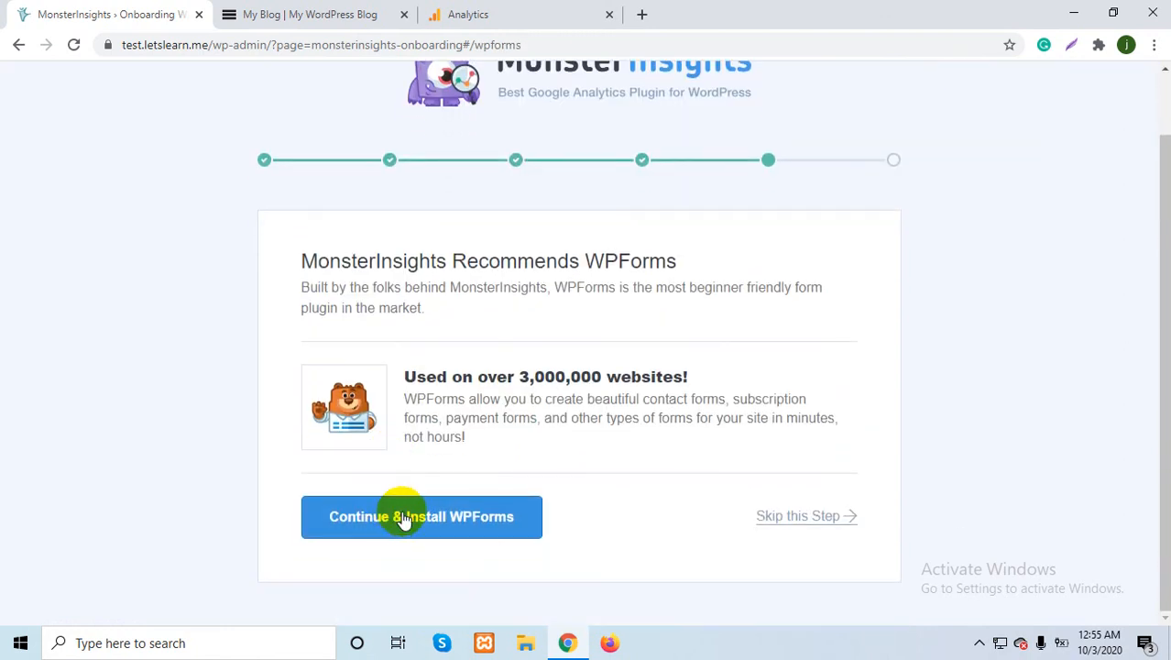
left_click(403, 517)
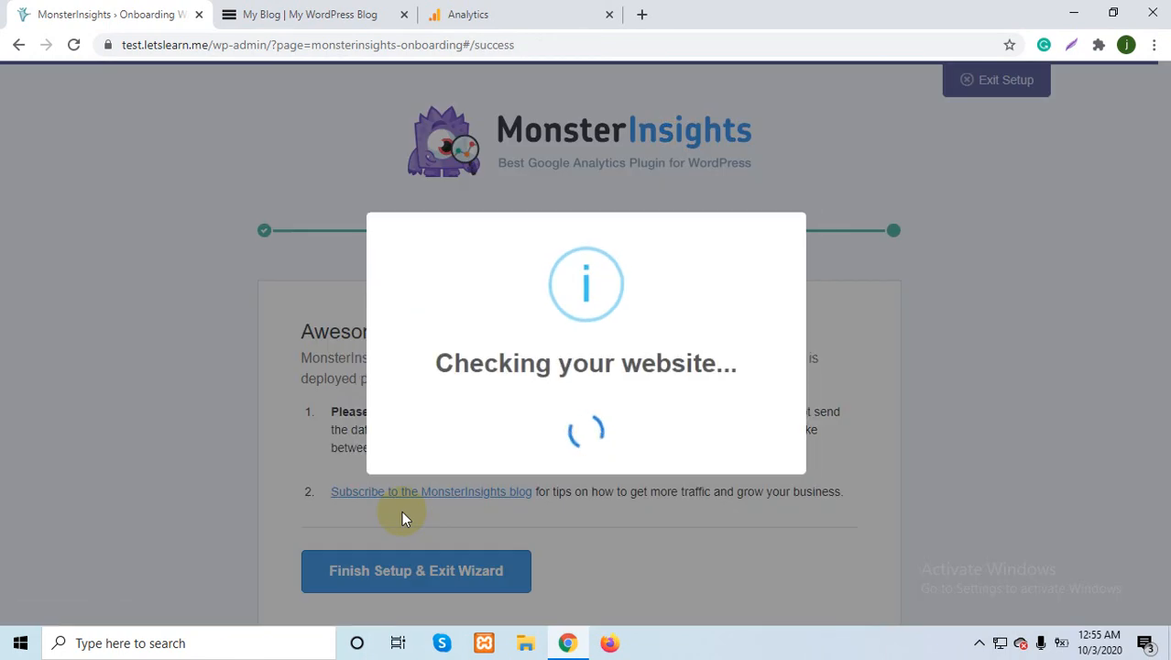
Step: Finish the MonsterInsights setup wizard and save the plugin's settings
scroll(402, 513, "down", 1)
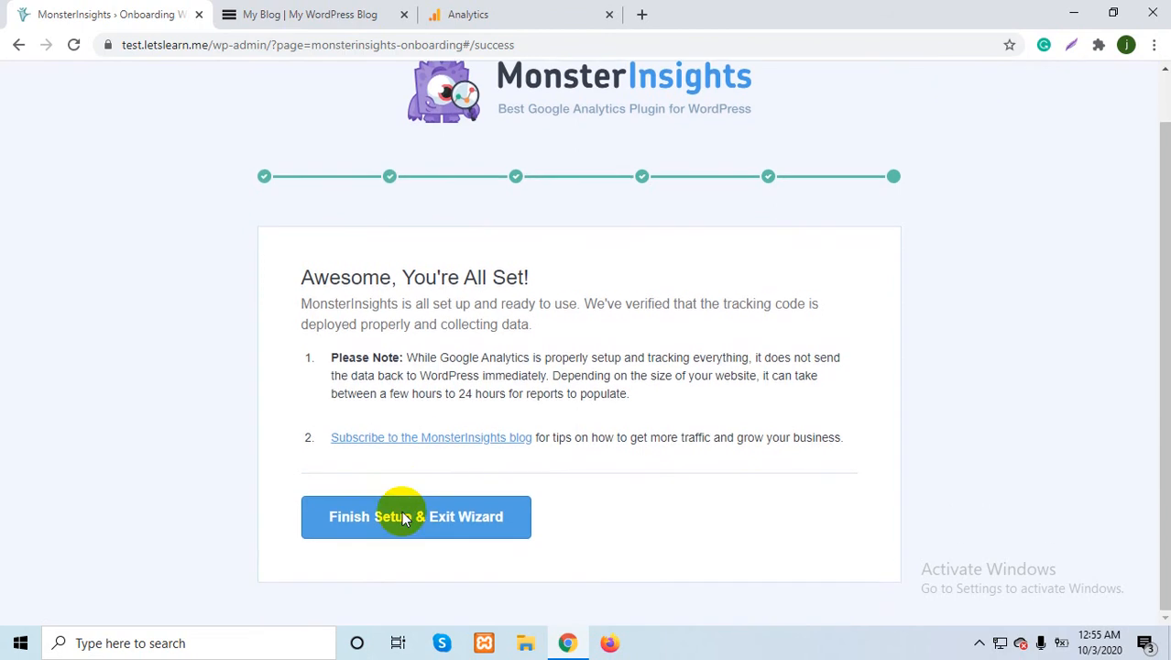
left_click(412, 530)
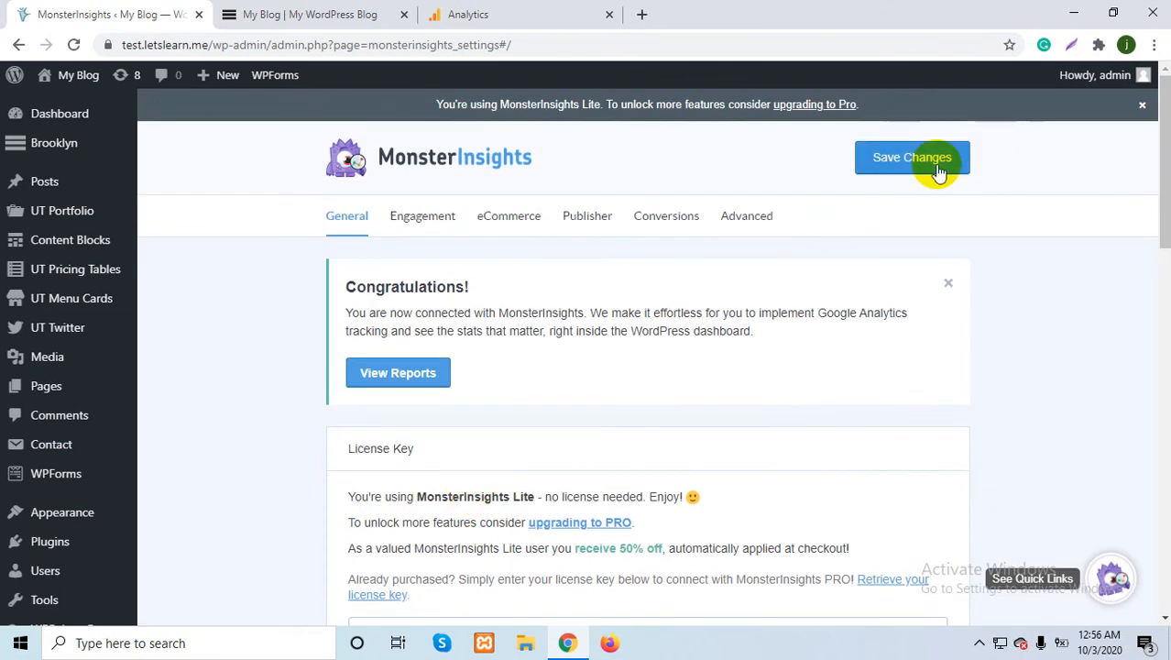
left_click(913, 171)
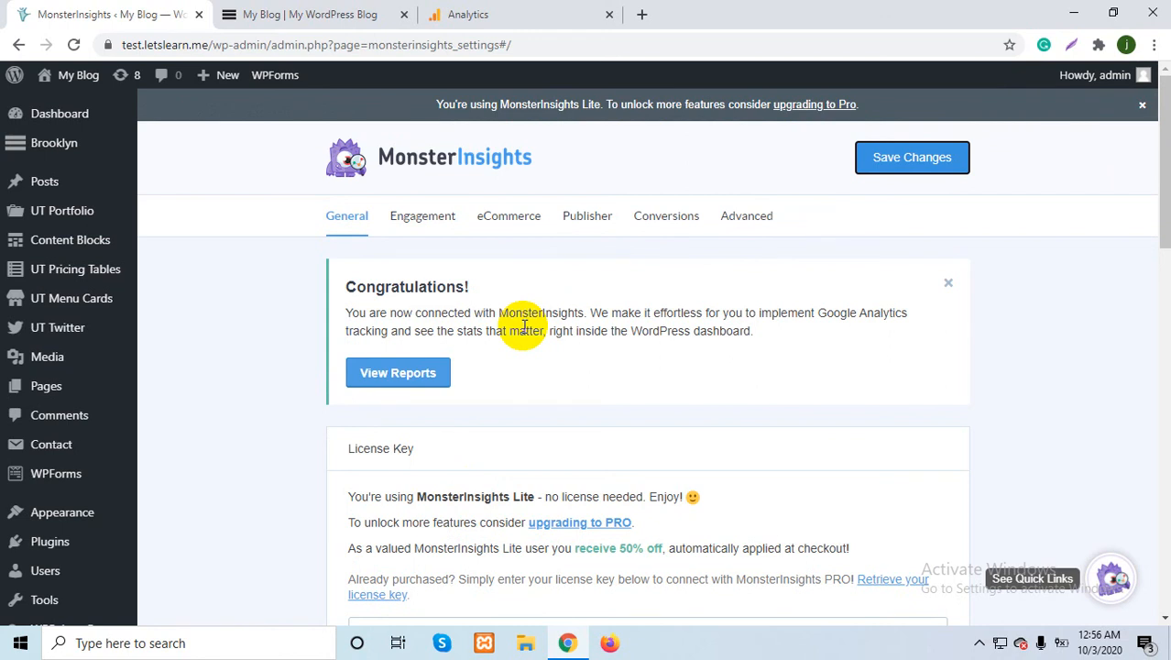
Step: Open the MonsterInsights reports and examine the Overview Report, including sessions, pageviews, visitor breakdown, referrals and top posts
scroll(285, 378, "down", 15)
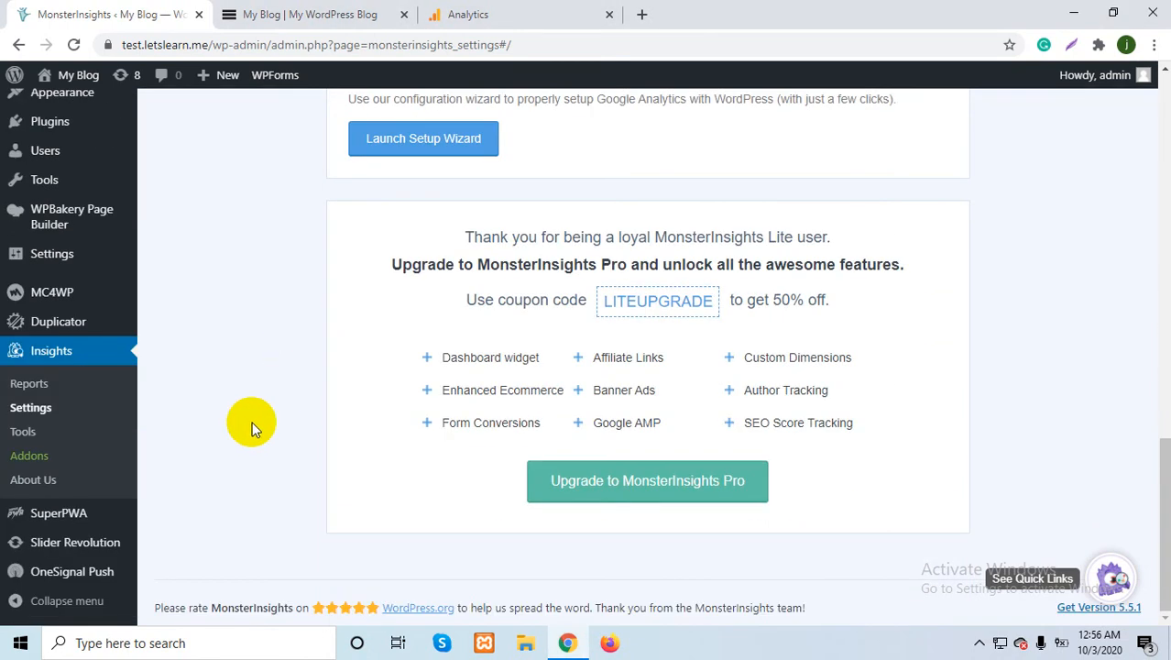
mouse_move(76, 514)
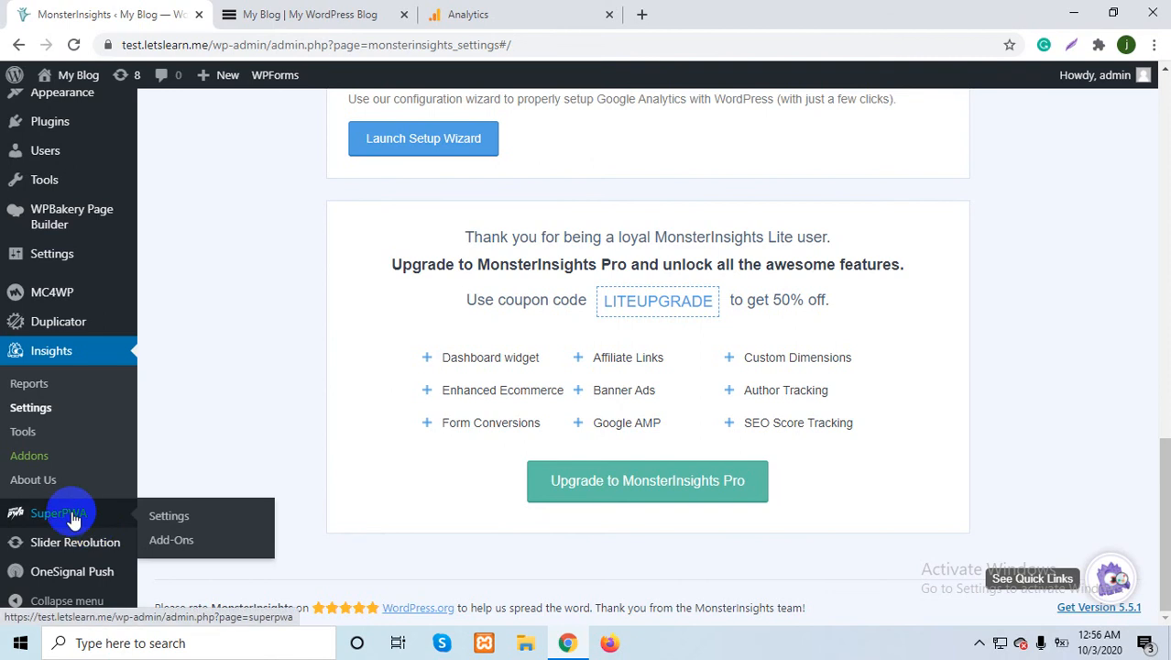
left_click(42, 388)
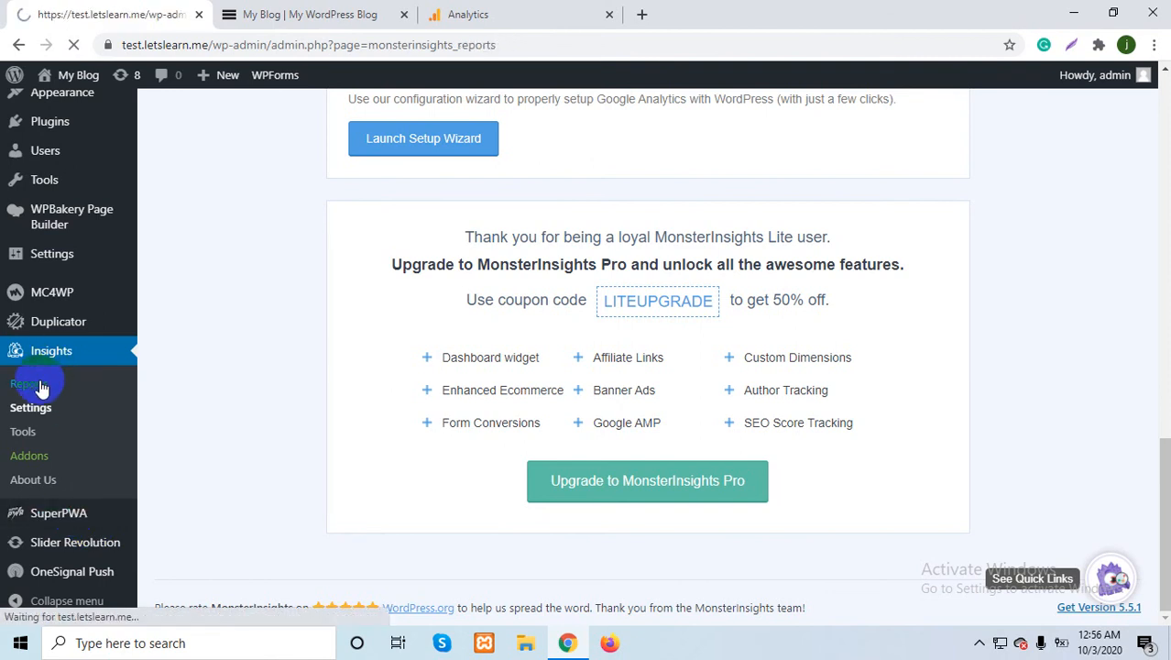
scroll(496, 404, "down", 20)
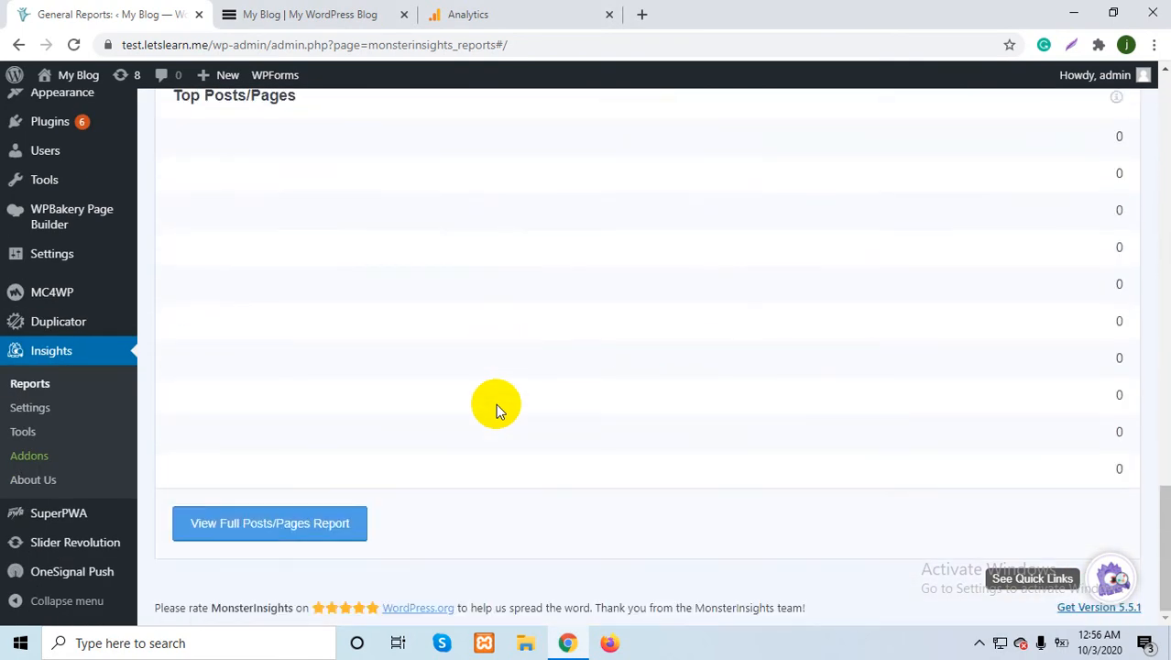
scroll(496, 403, "up", 20)
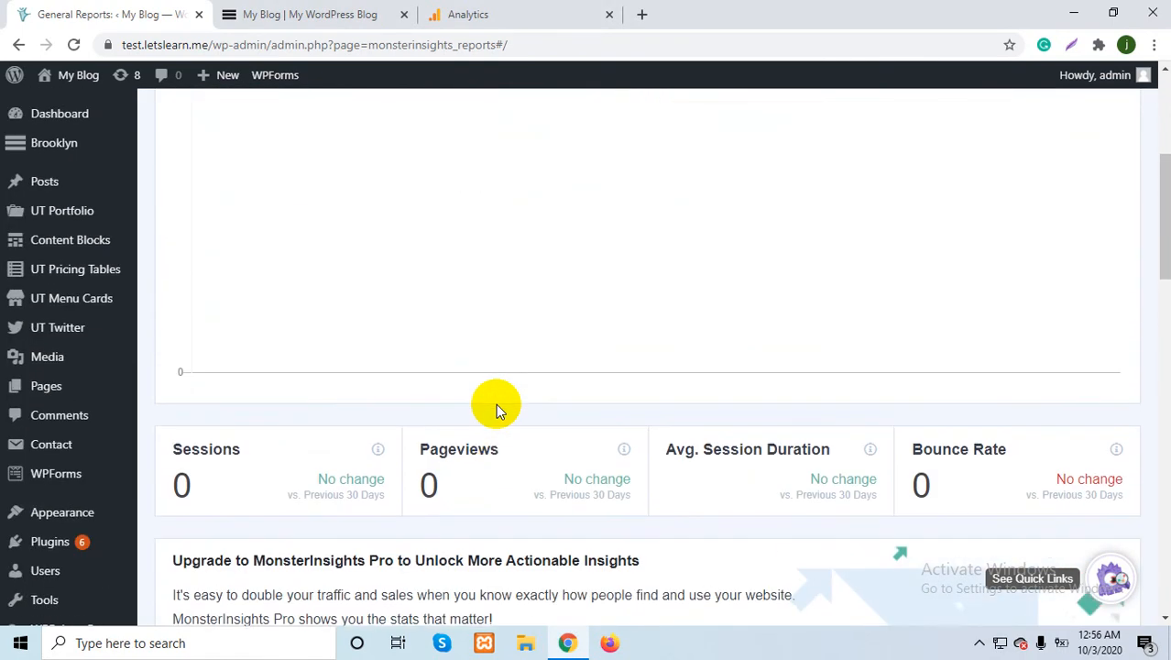
scroll(495, 403, "up", 1)
scroll(495, 405, "down", 2)
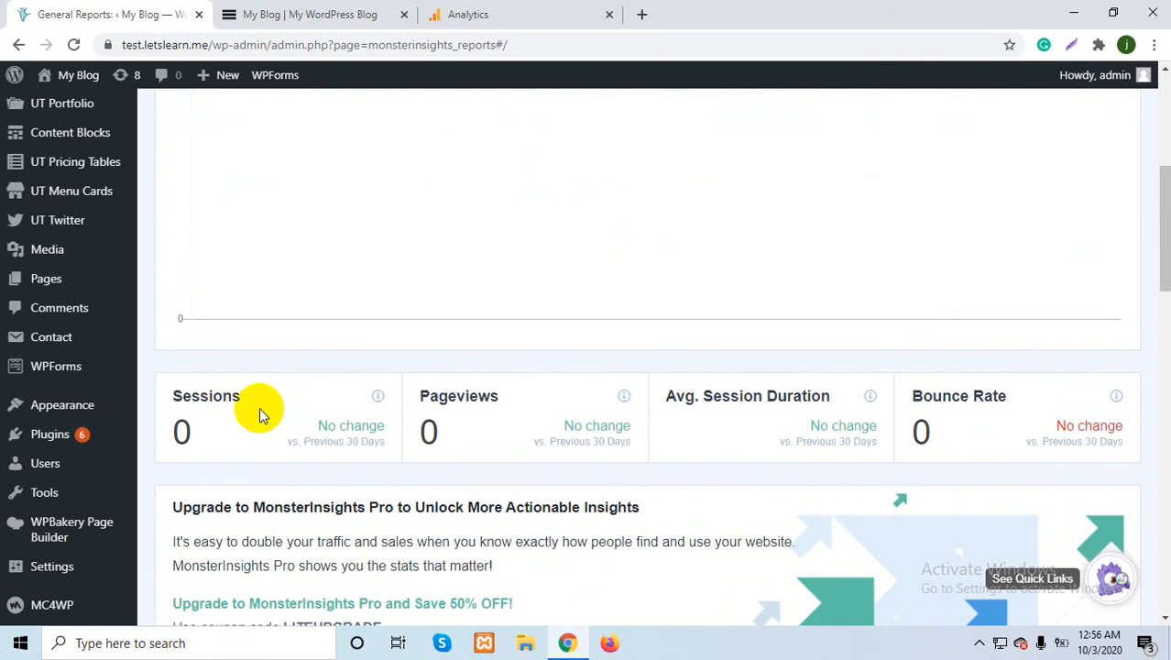
scroll(697, 260, "up", 5)
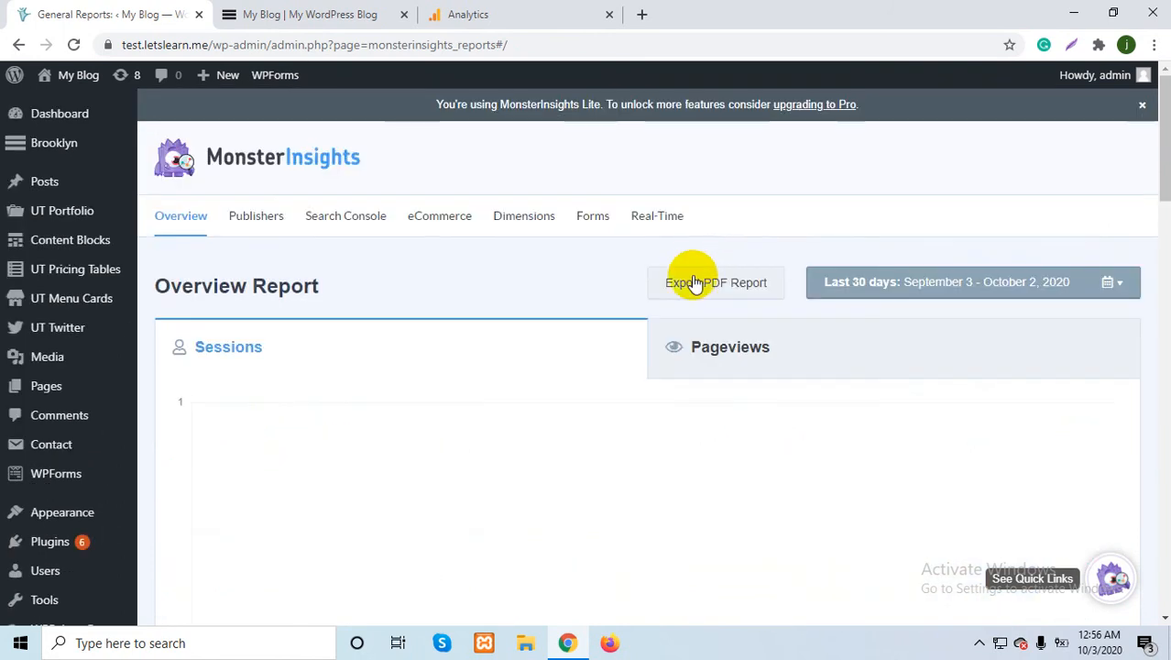
scroll(573, 518, "down", 6)
scroll(571, 518, "down", 15)
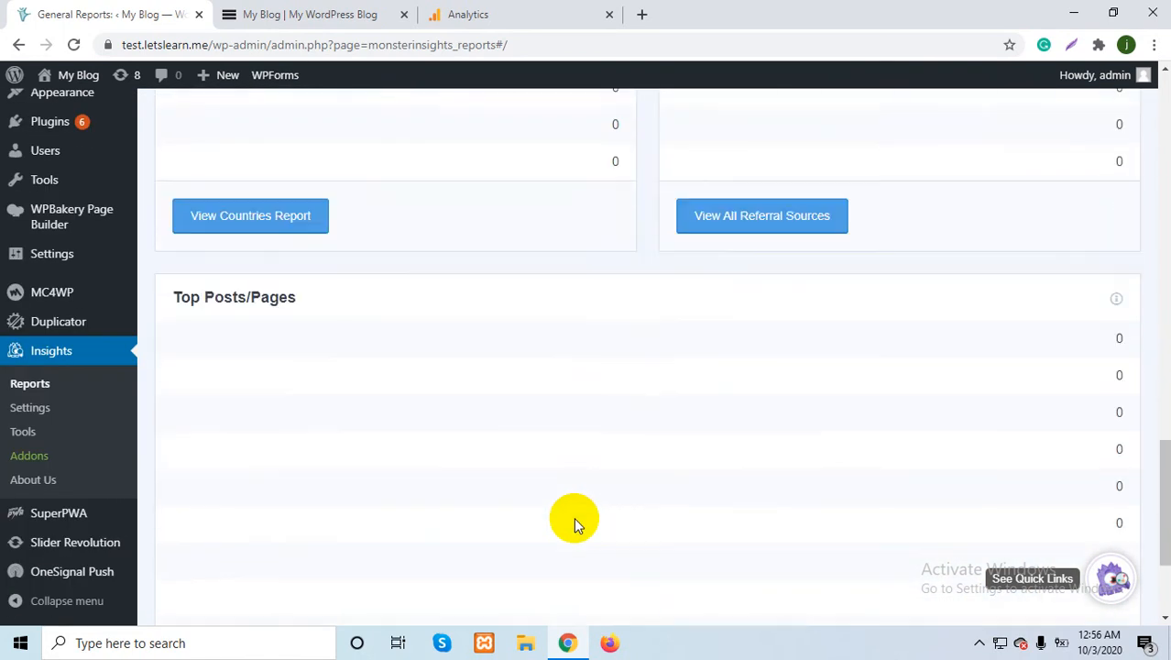
scroll(574, 516, "up", 10)
scroll(574, 520, "up", 8)
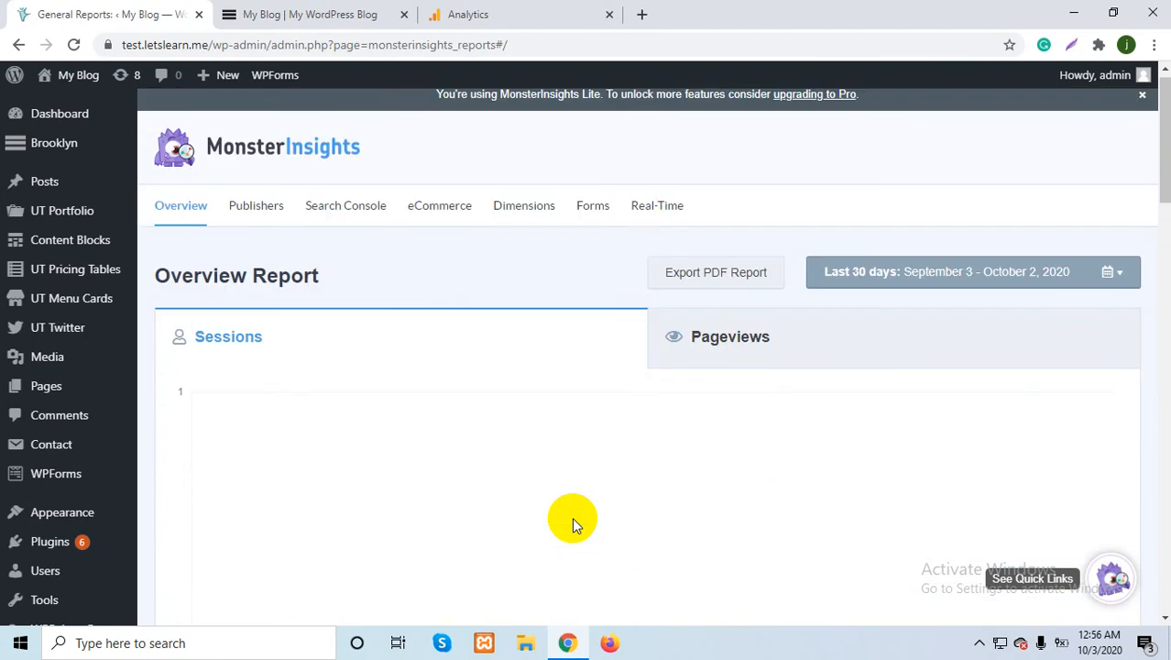
scroll(504, 448, "down", 8)
scroll(504, 447, "up", 3)
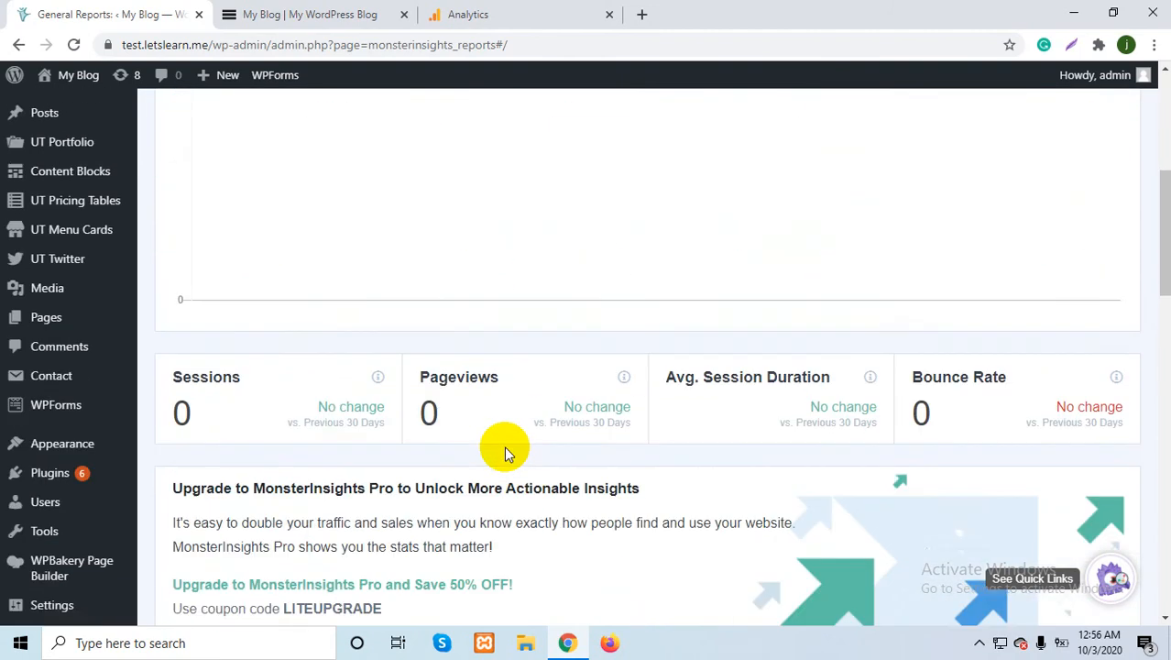
scroll(504, 447, "down", 3)
scroll(505, 446, "up", 4)
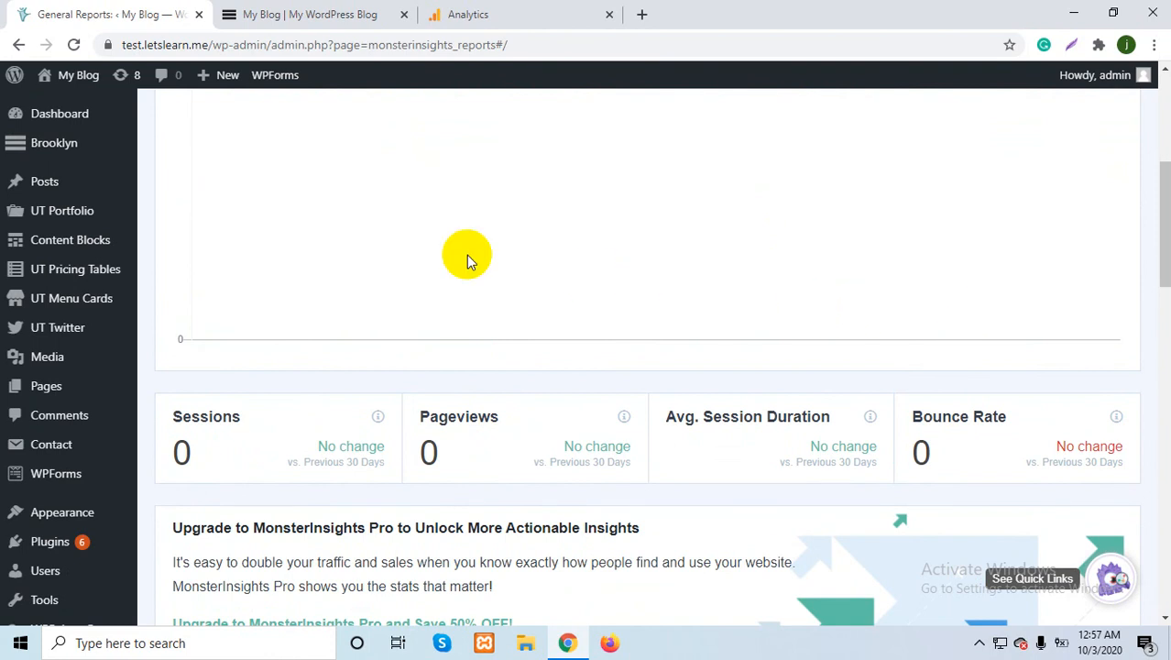
scroll(467, 255, "down", 6)
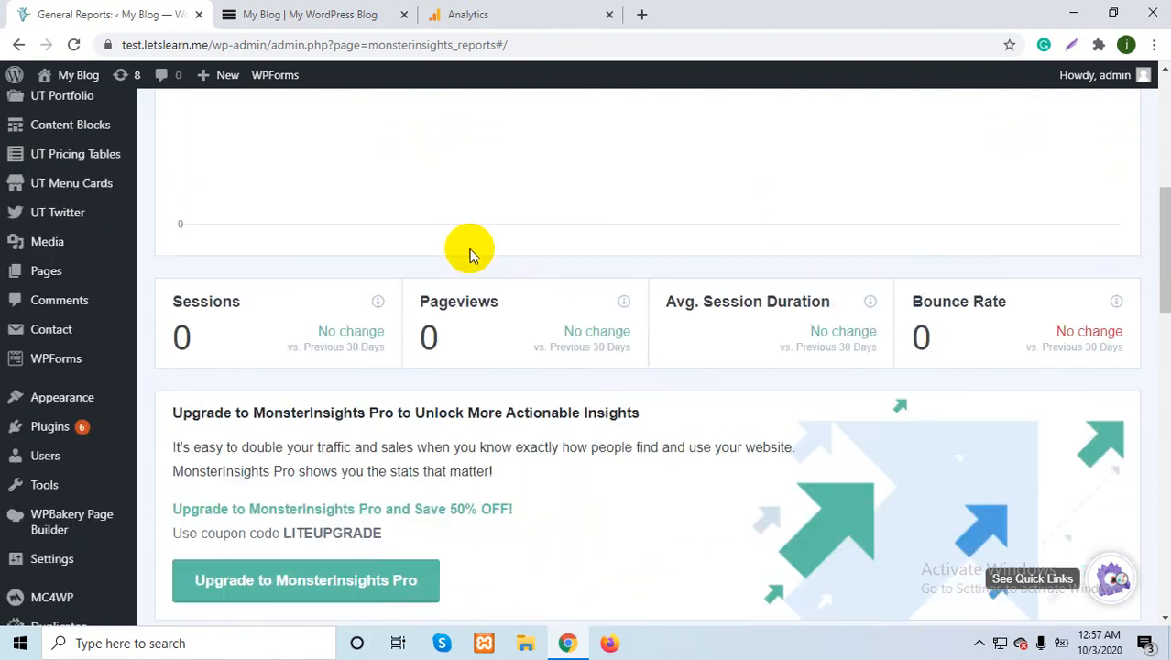
scroll(470, 243, "up", 2)
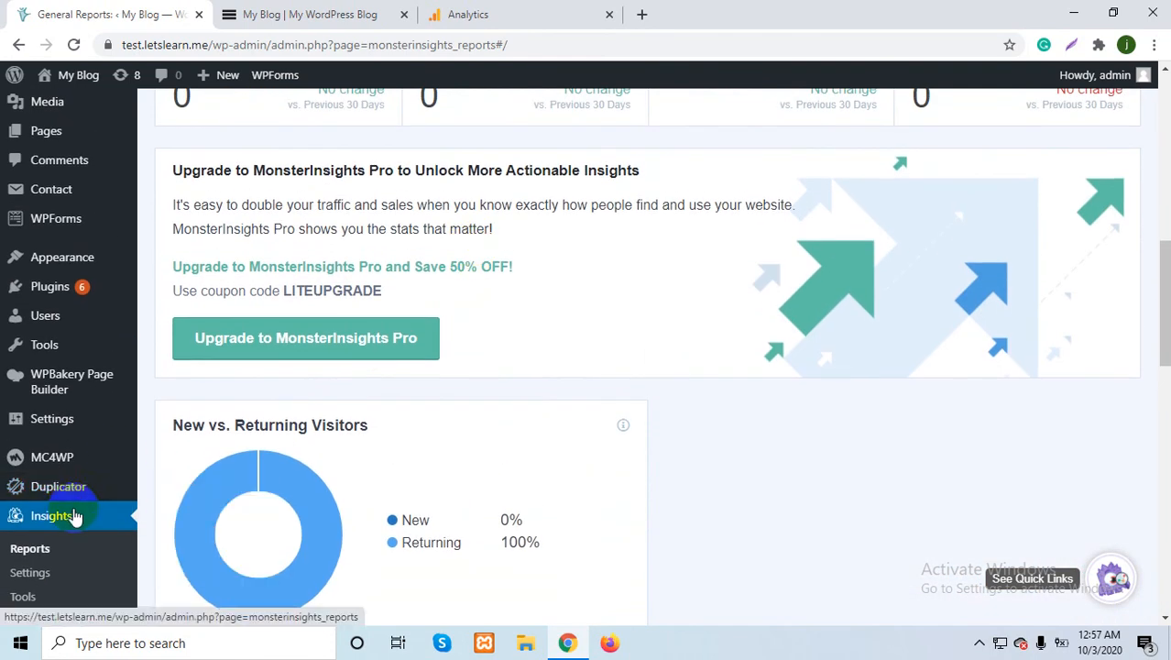
scroll(72, 513, "down", 1)
left_click(37, 481)
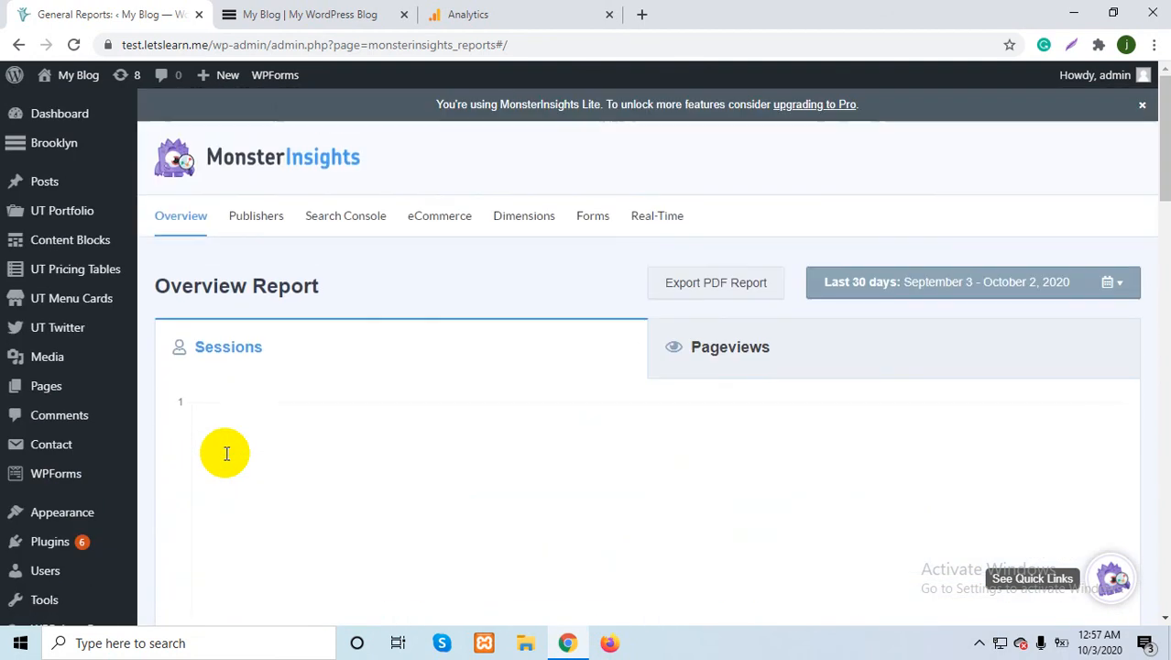
Step: Open the WordPress dashboard home and look over its widgets, including the MonsterInsights overview
left_click(74, 117)
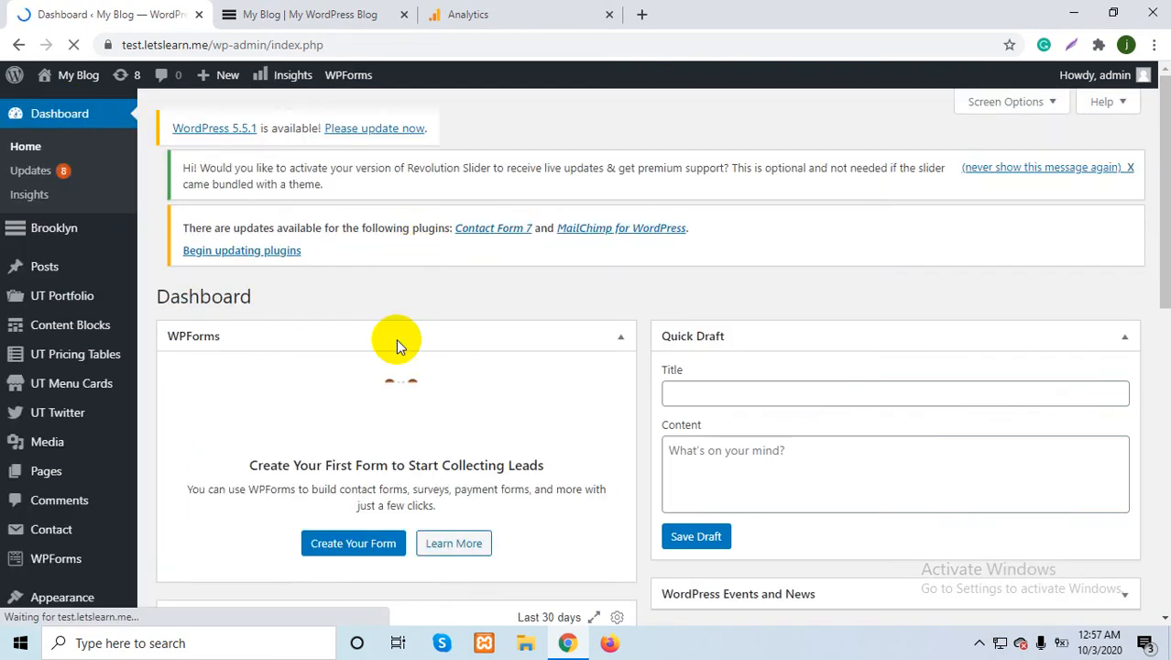
scroll(396, 353, "down", 9)
scroll(392, 365, "down", 2)
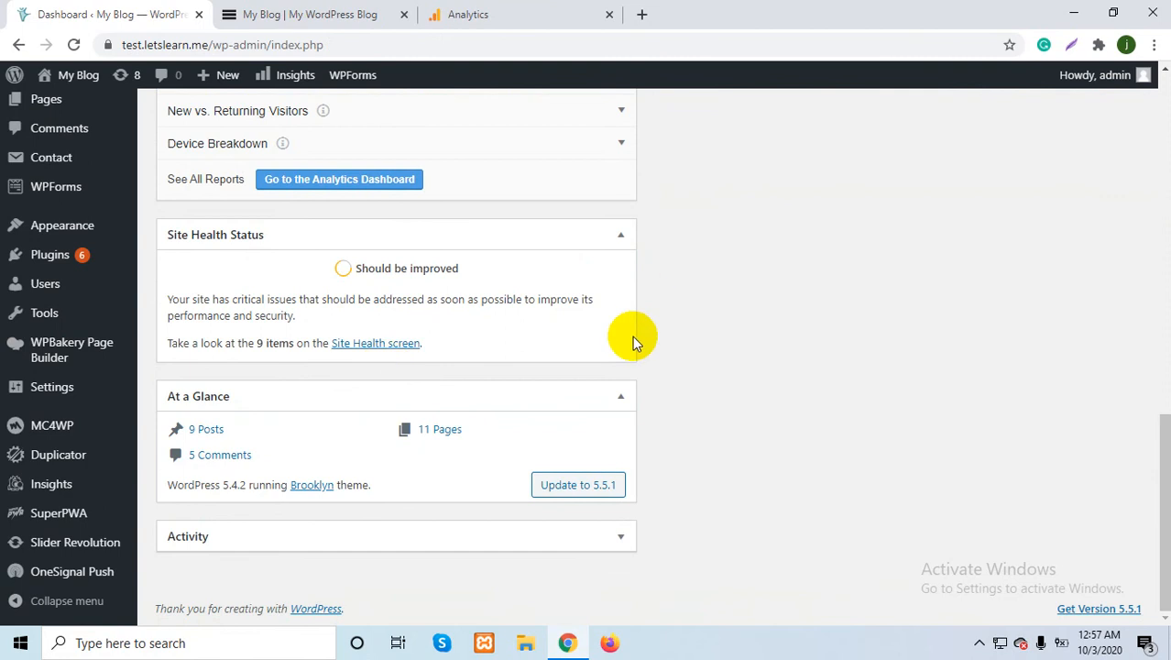
scroll(632, 337, "up", 5)
scroll(632, 335, "up", 3)
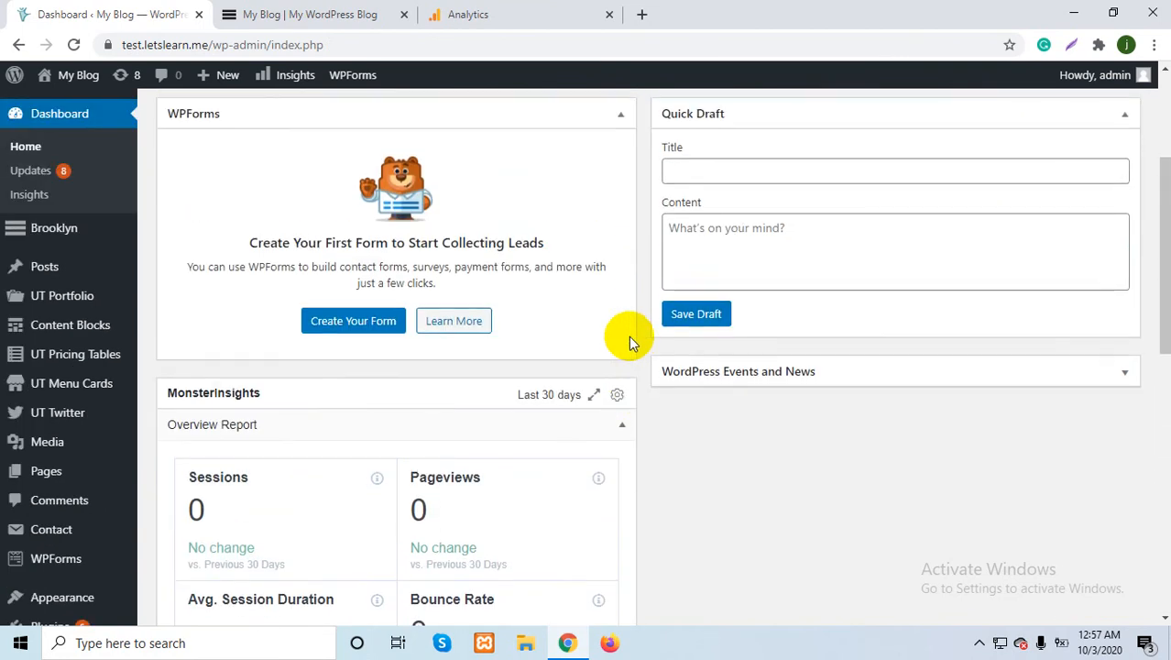
Step: Examine the MonsterInsights Overview Report widget on the dashboard, including sessions, pageviews, average session duration and bounce rate
scroll(345, 442, "down", 1)
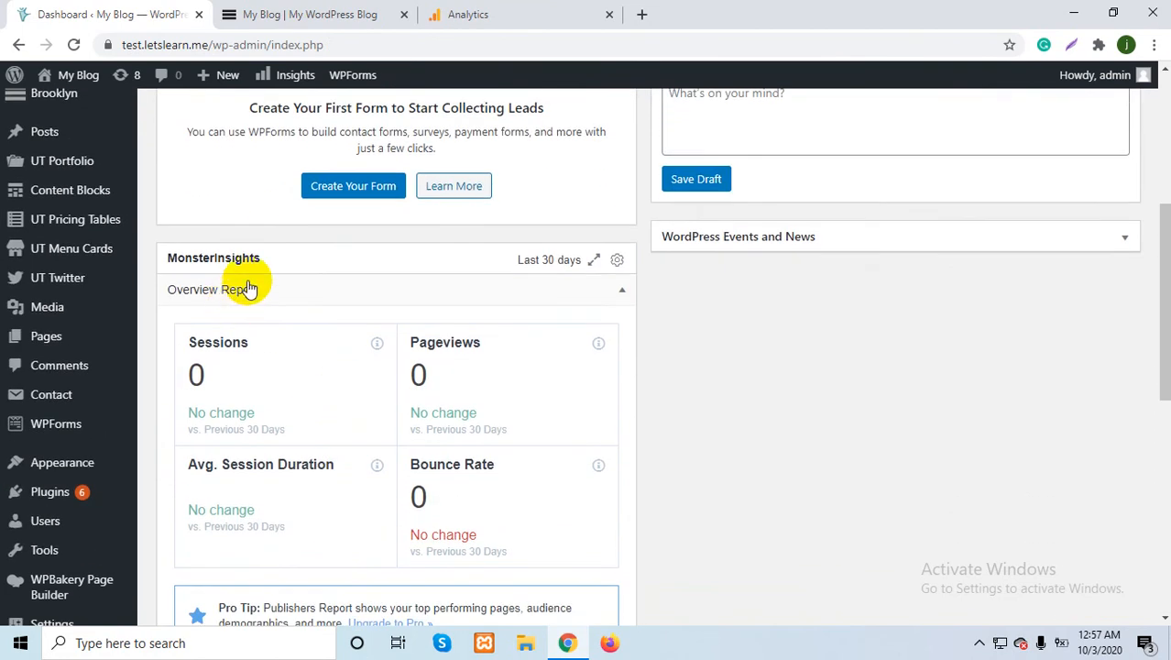
scroll(280, 358, "down", 1)
scroll(284, 355, "down", 1)
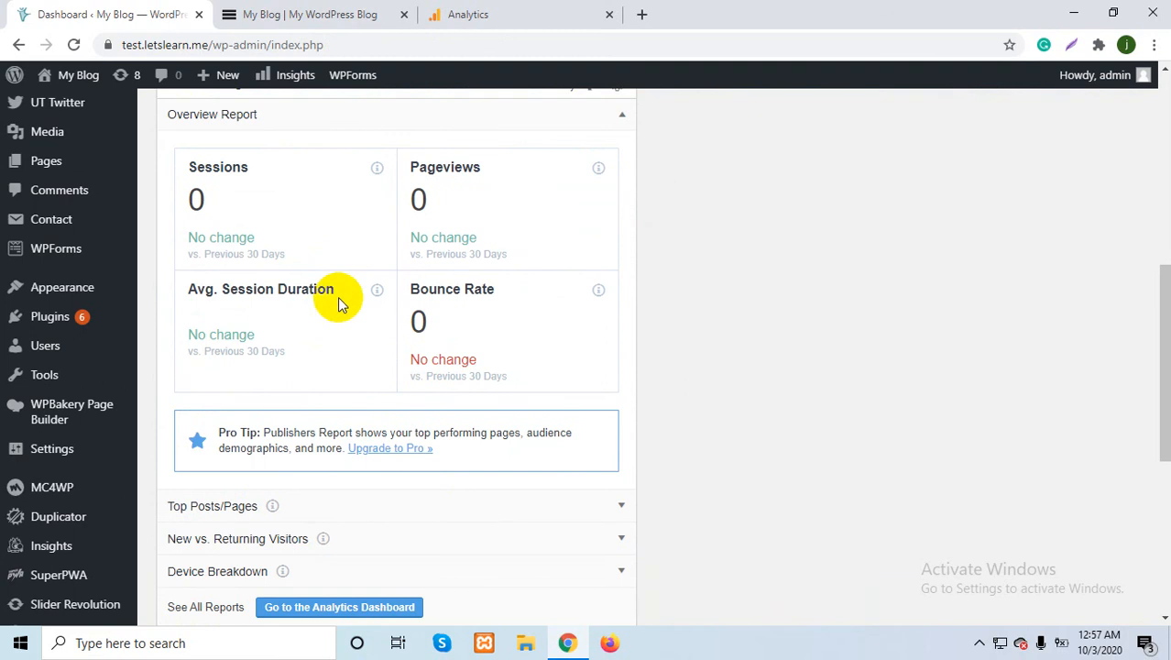
scroll(313, 426, "up", 2)
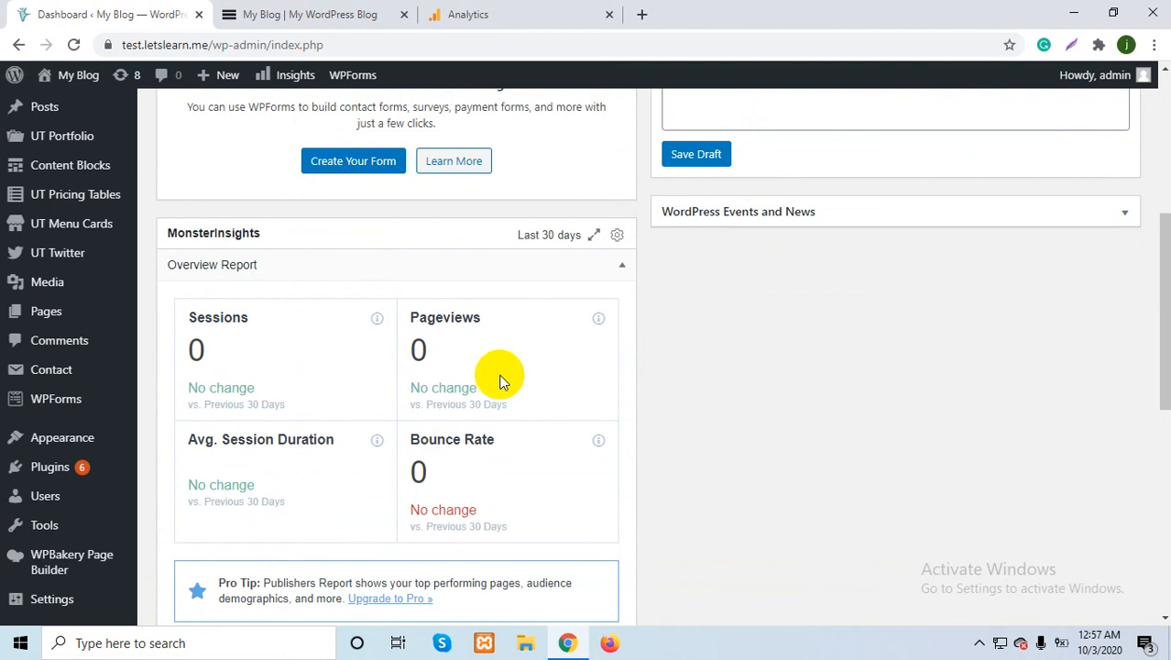
Step: Switch to Google Analytics, open its Home page for the property and look over the users, active users and acquisition reports
left_click(483, 9)
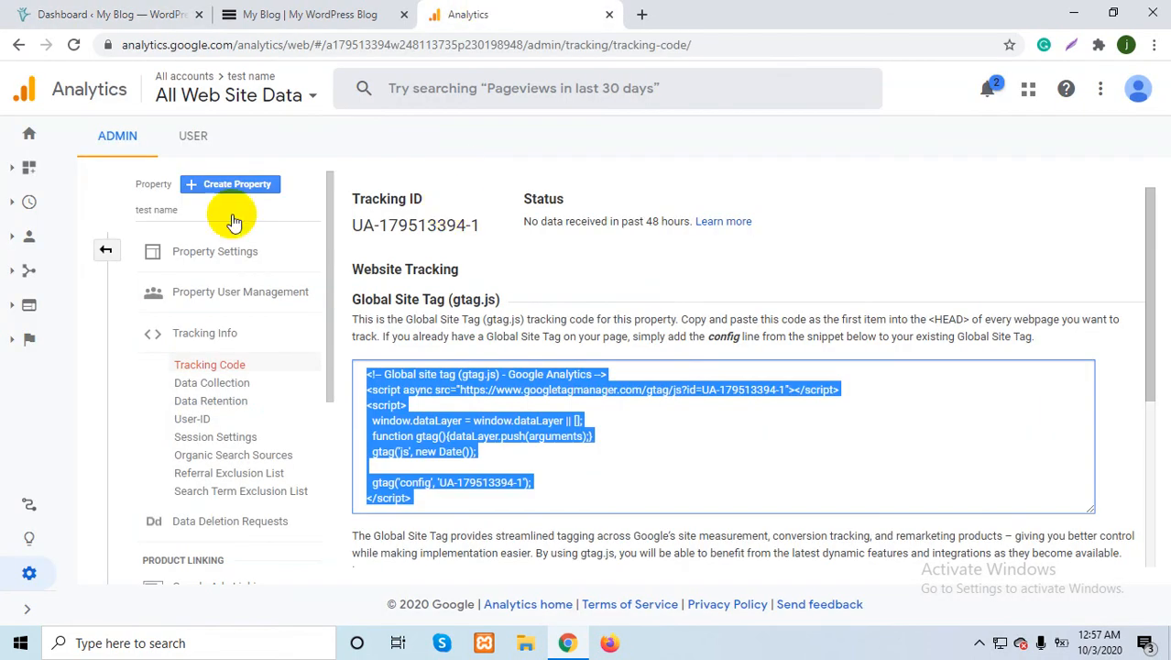
left_click(30, 136)
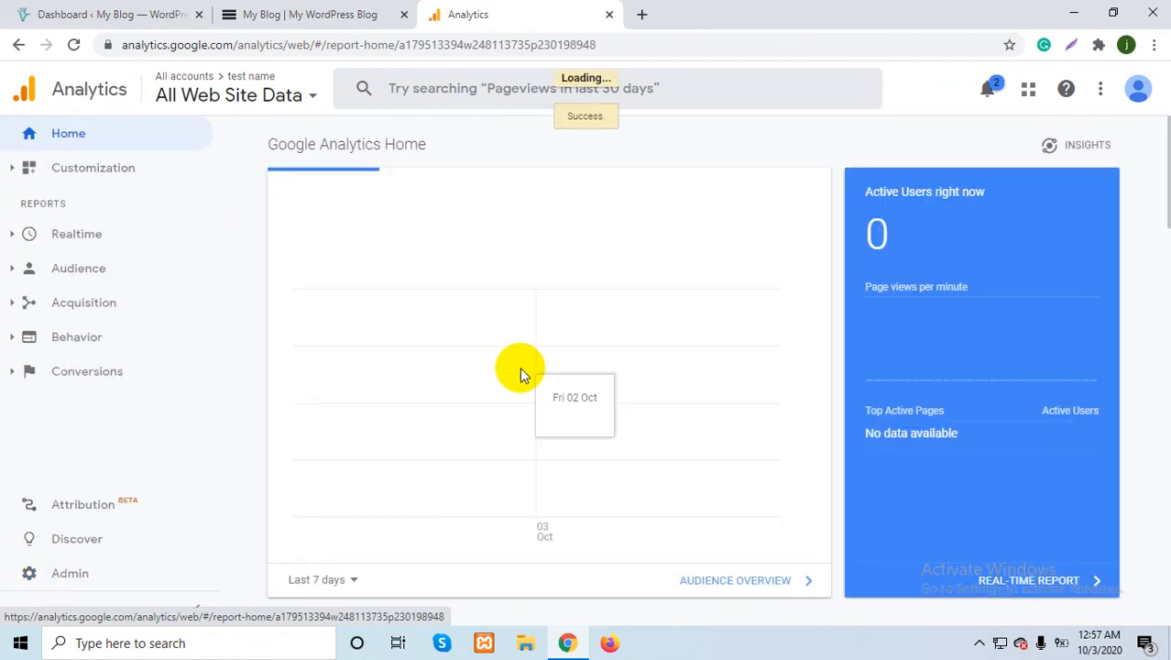
scroll(664, 344, "down", 5)
scroll(664, 340, "down", 3)
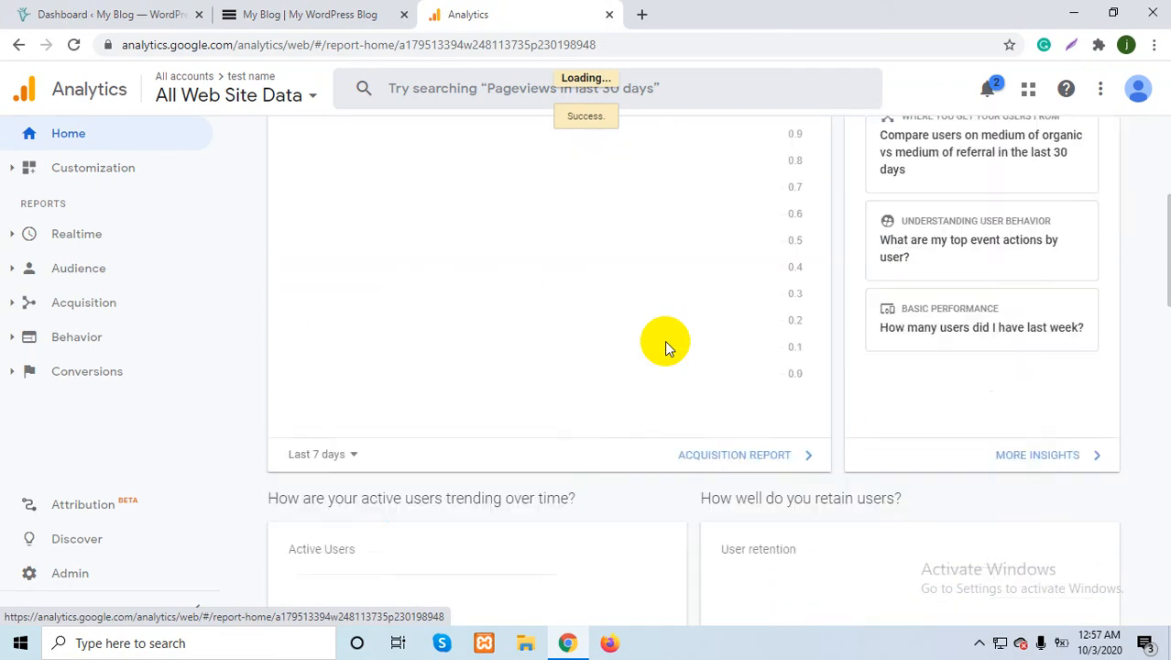
scroll(669, 336, "up", 7)
scroll(669, 341, "down", 4)
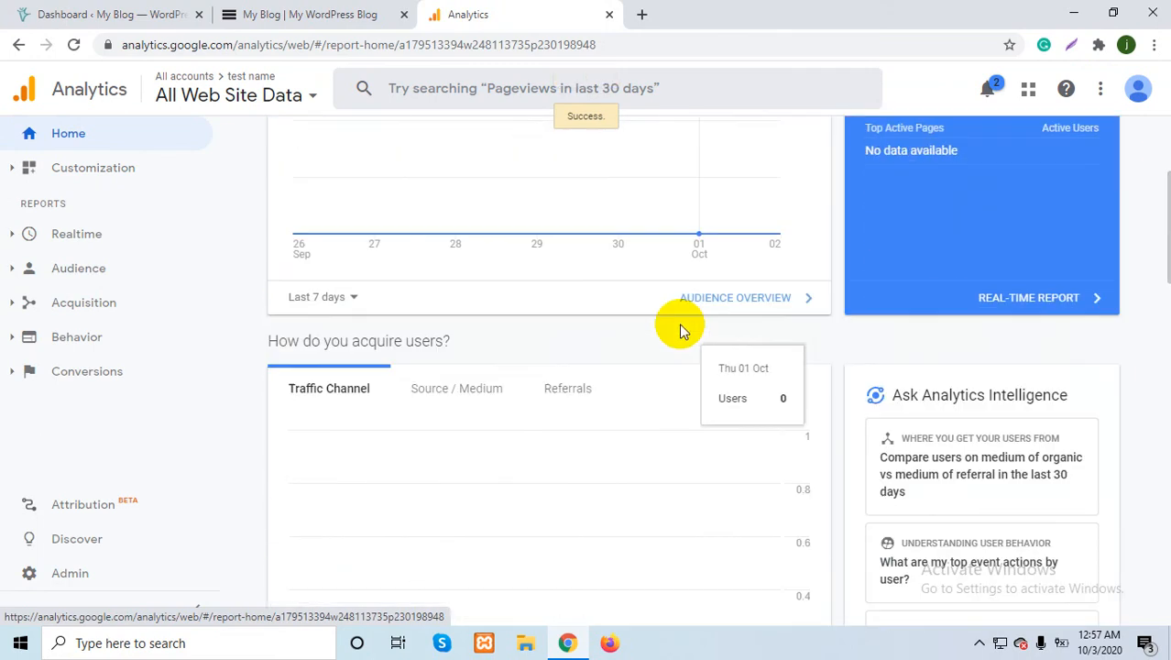
scroll(679, 326, "up", 4)
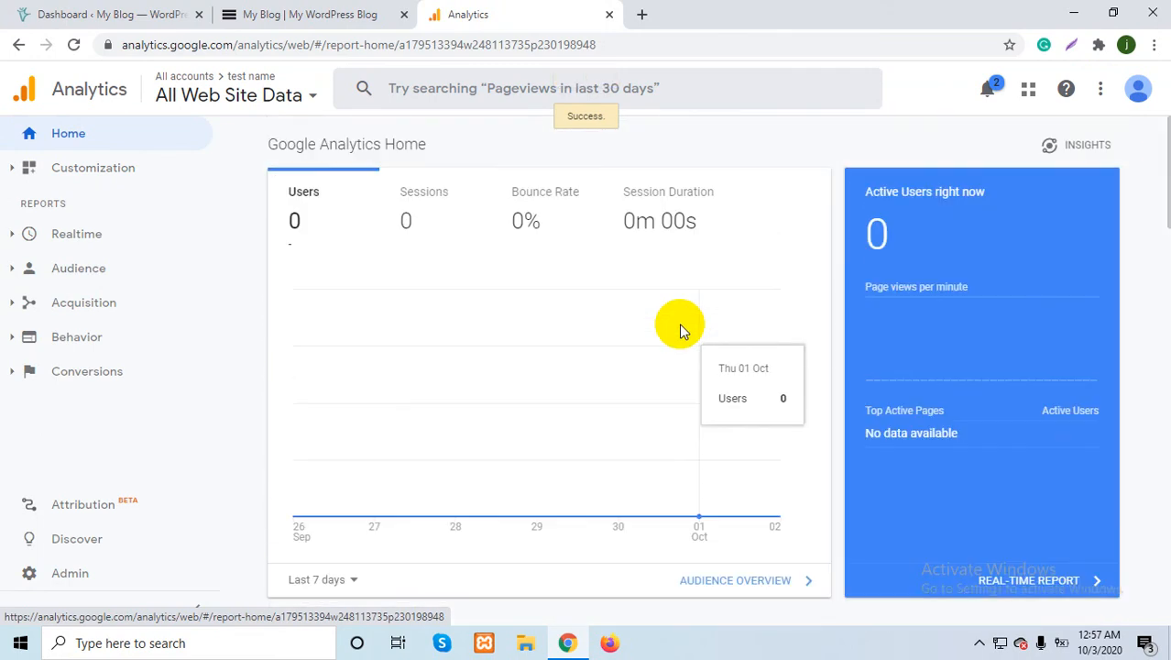